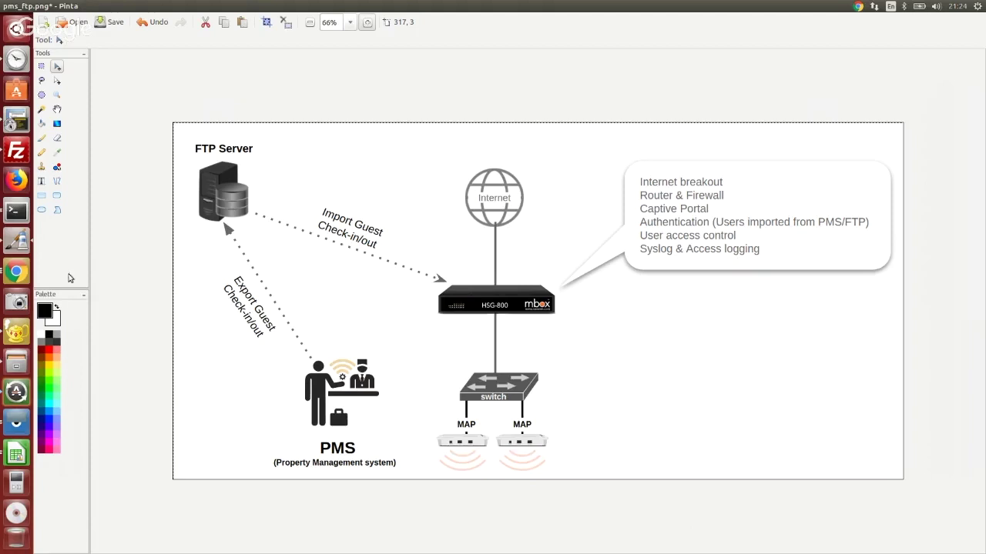
Step: Bring Chrome forward and reopen the closed mBox admin tab
{"action": "left_click", "coordinate": [17, 271]}
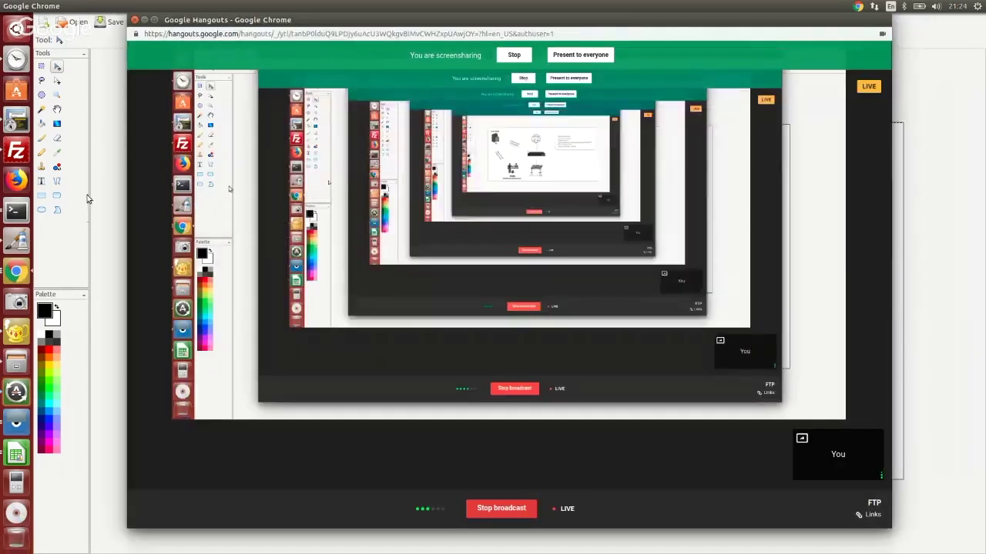
{"action": "left_click", "coordinate": [16, 271]}
{"action": "left_click", "coordinate": [344, 262]}
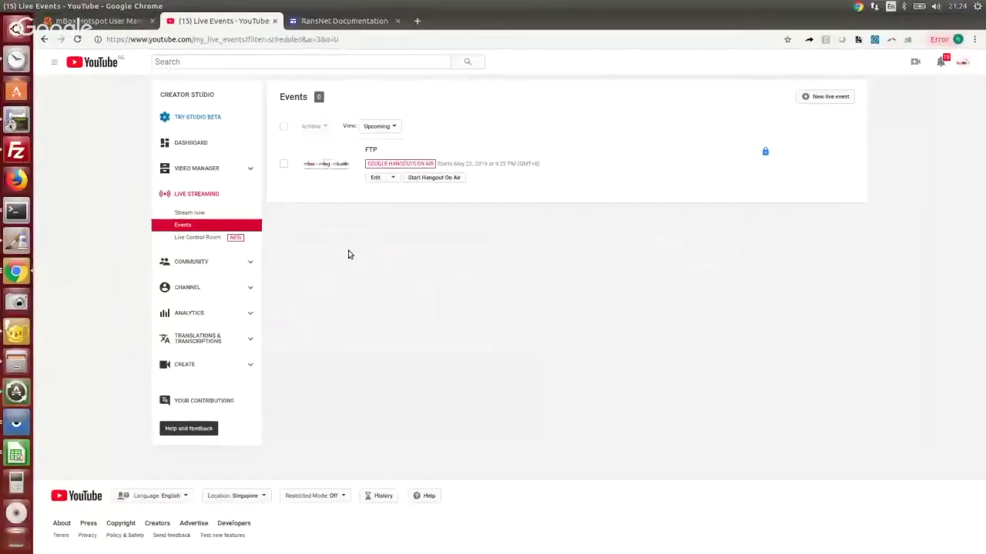
{"action": "key", "text": "ctrl+shift+t"}
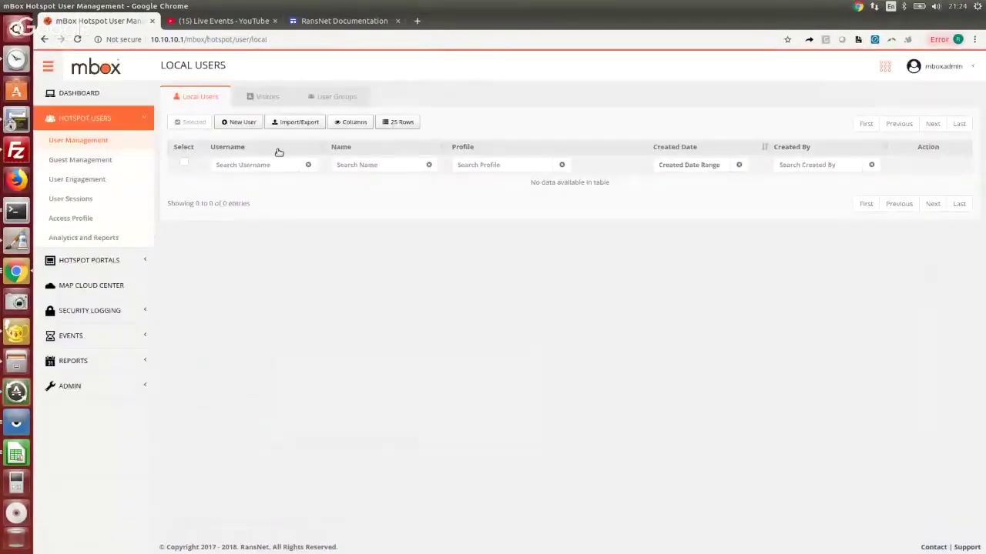
Step: Open Import/Export > Auto Import (PMS) from the Local Users list
{"action": "left_click", "coordinate": [298, 121]}
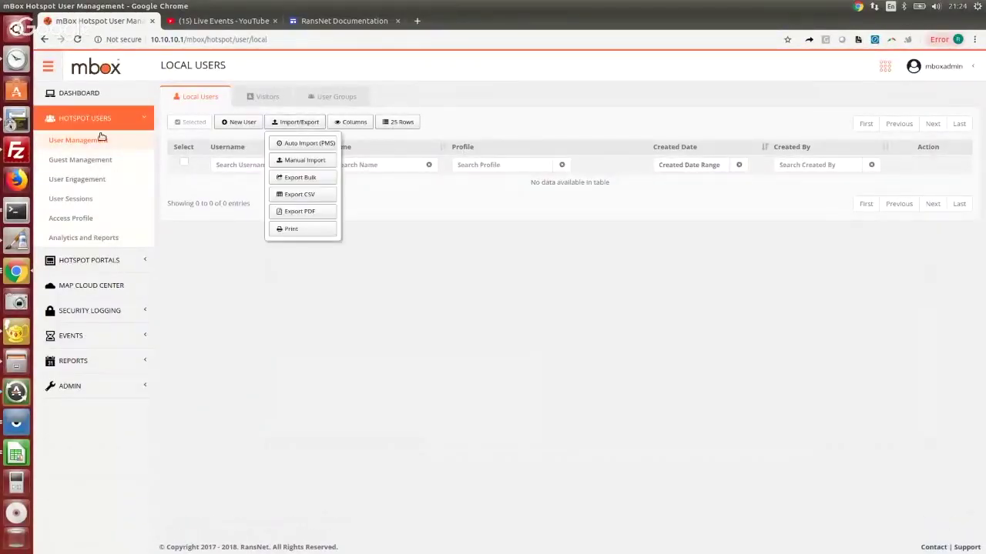
{"action": "left_click", "coordinate": [99, 139]}
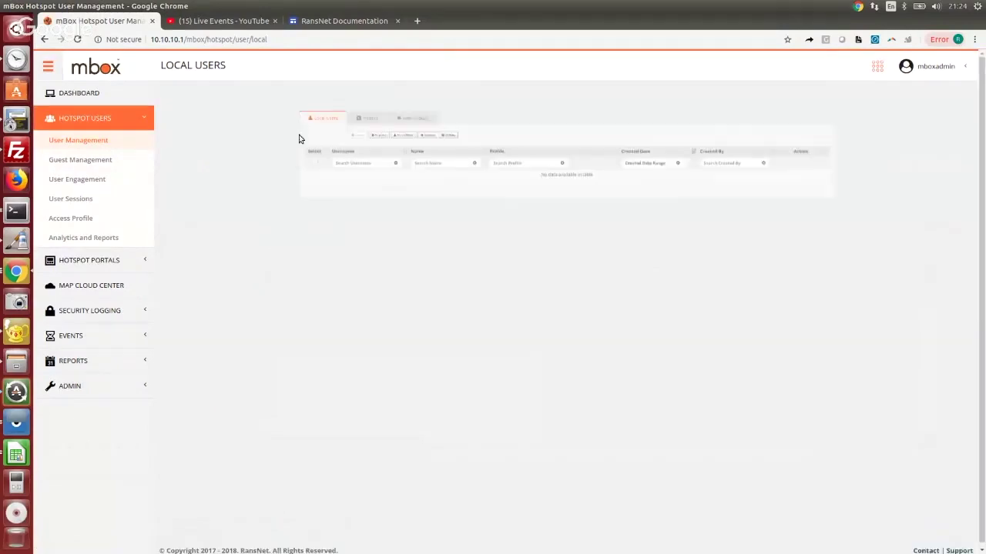
{"action": "left_click", "coordinate": [297, 122]}
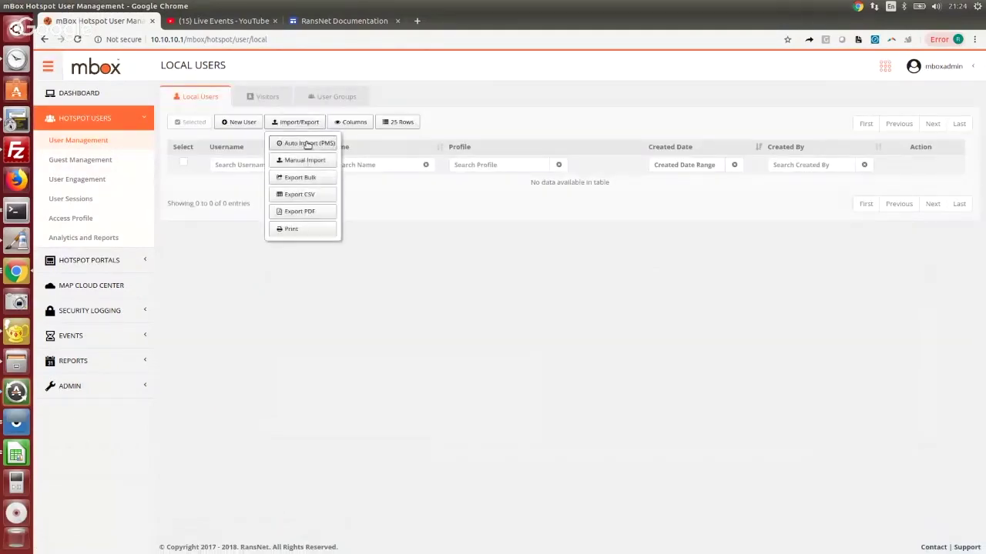
{"action": "left_click", "coordinate": [305, 145]}
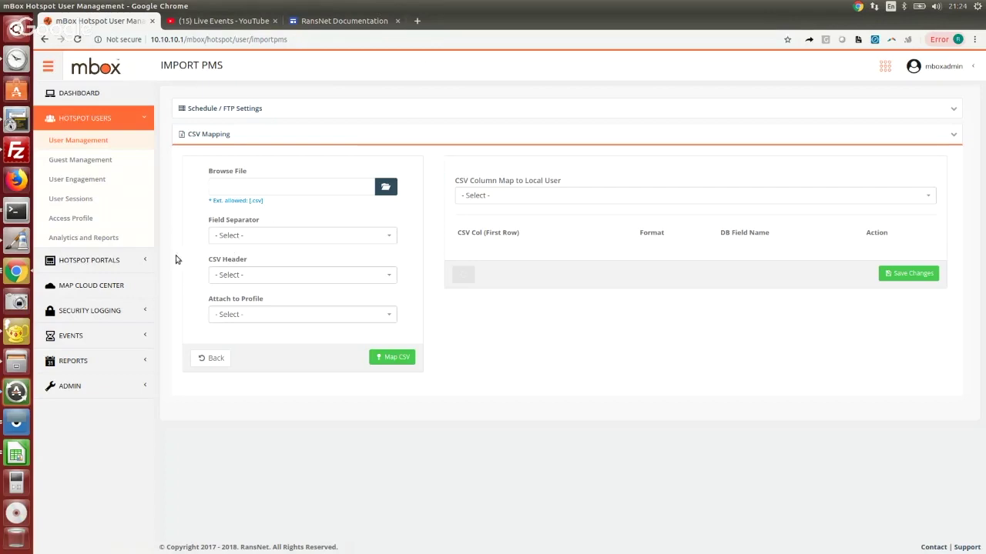
Step: View latest_userinfo_sample.csv from Downloads in Calc, then return to Chrome
{"action": "left_click", "coordinate": [16, 361]}
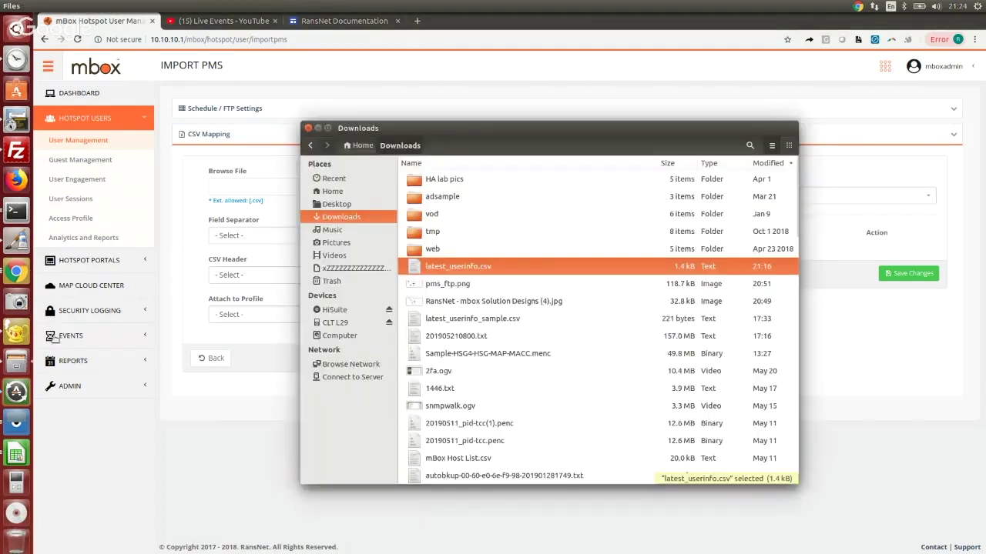
{"action": "double_click", "coordinate": [506, 318]}
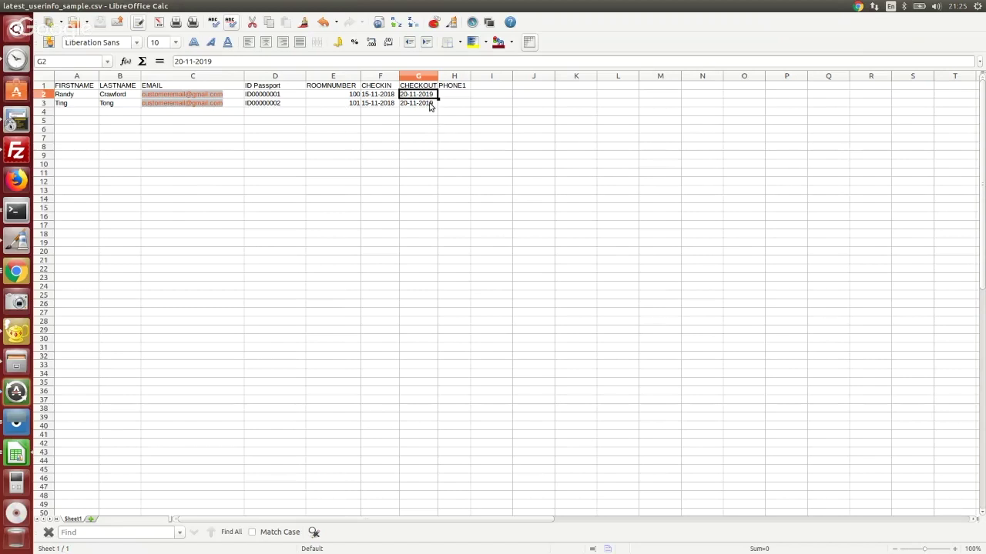
{"action": "key", "text": "alt+Tab"}
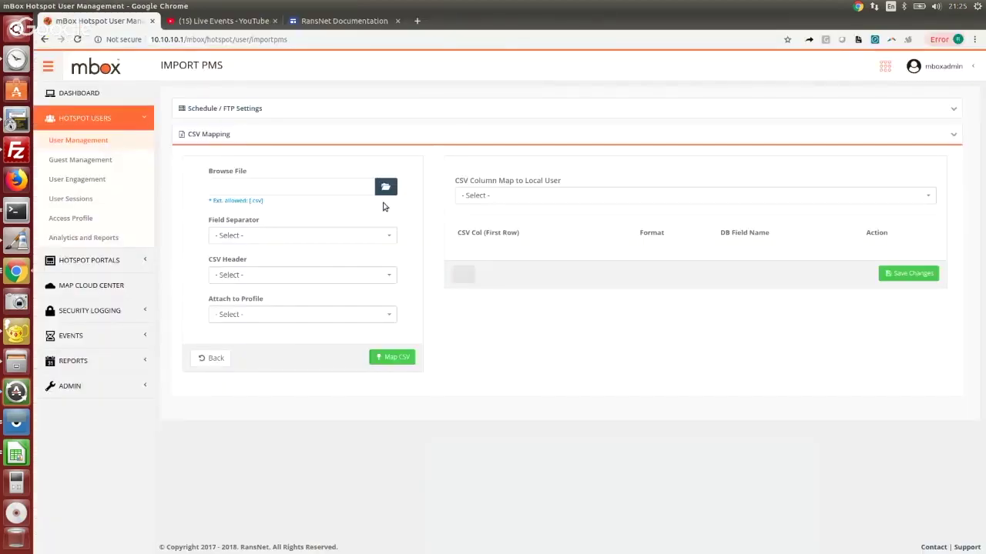
Step: Load latest_userinfo_sample.csv with Auto Detect field separator and First Row as Header
{"action": "left_click", "coordinate": [385, 188]}
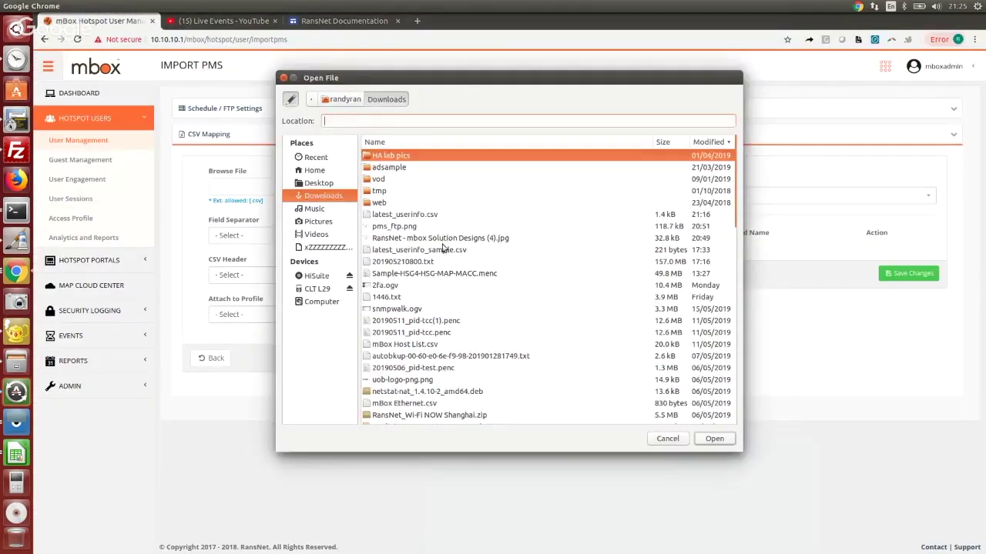
{"action": "double_click", "coordinate": [443, 248]}
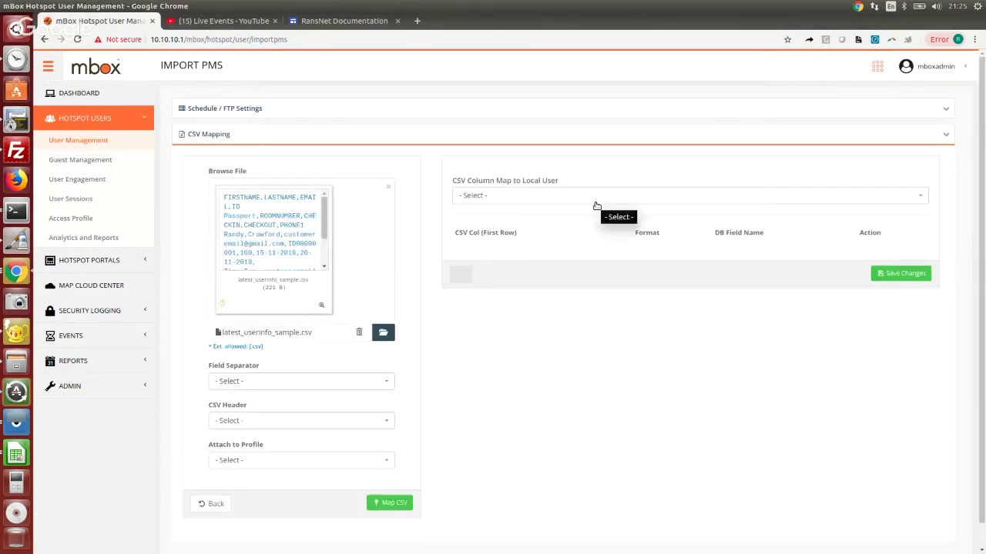
{"action": "left_click", "coordinate": [343, 387]}
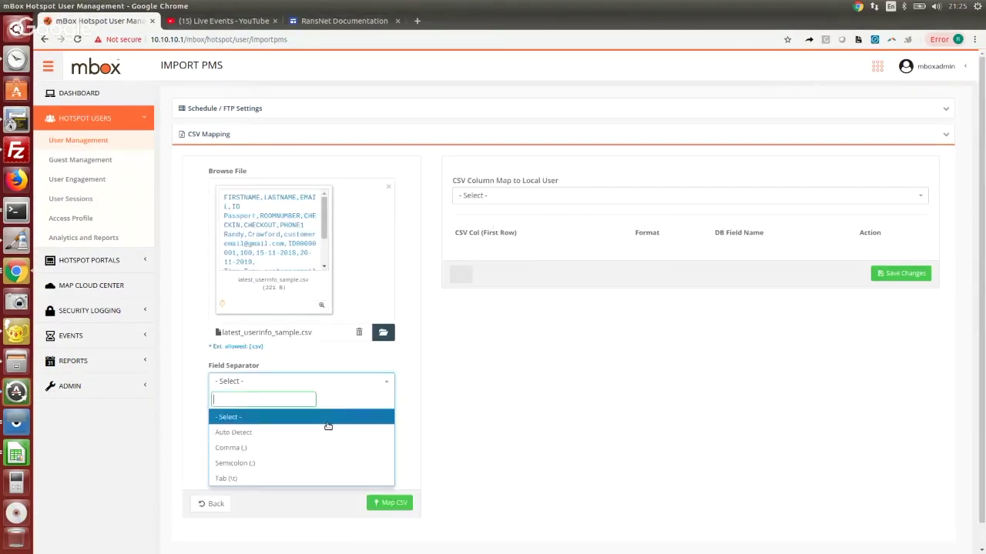
{"action": "left_click", "coordinate": [330, 432]}
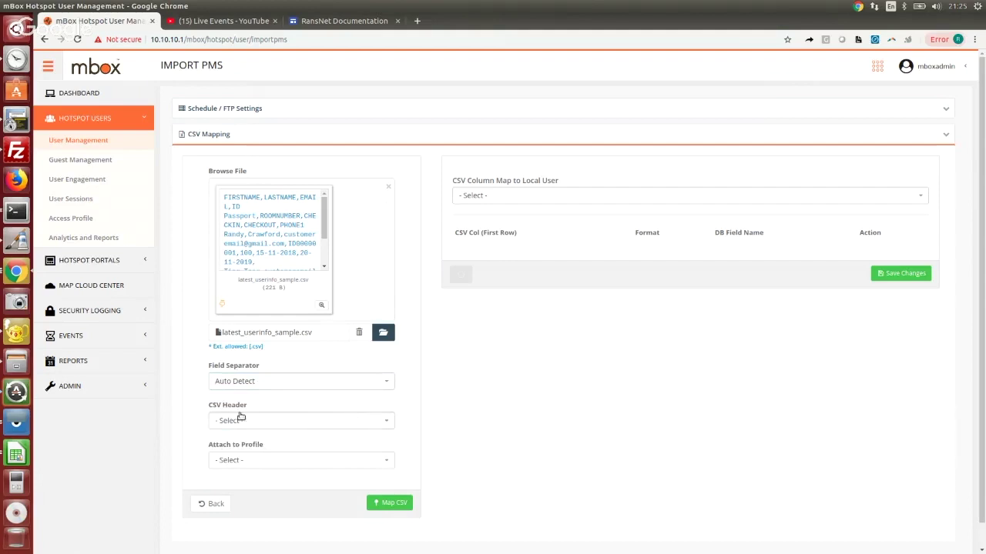
{"action": "left_click", "coordinate": [266, 424]}
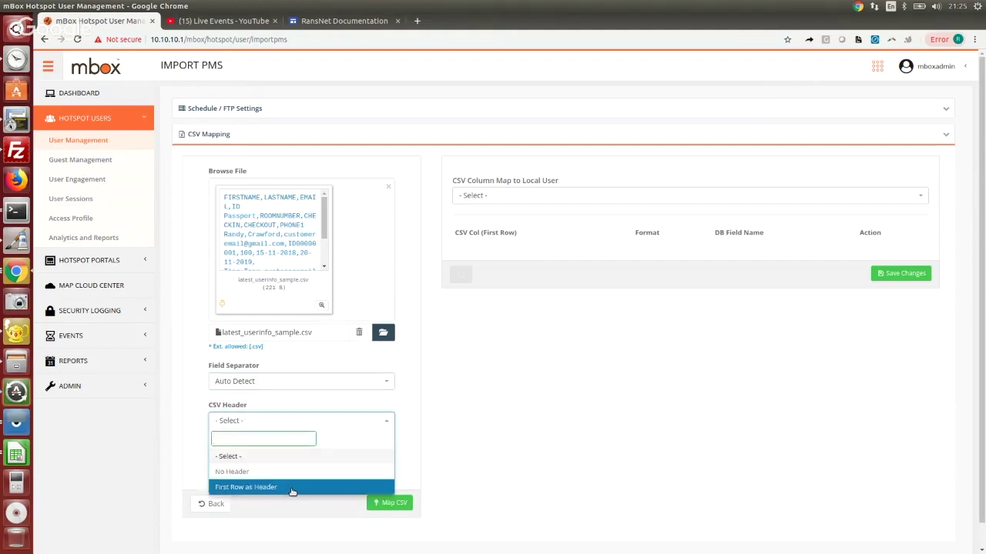
{"action": "left_click", "coordinate": [291, 489]}
Step: Recheck the CSV, leave the user profile unassigned, and map the loaded columns
{"action": "left_click", "coordinate": [13, 456]}
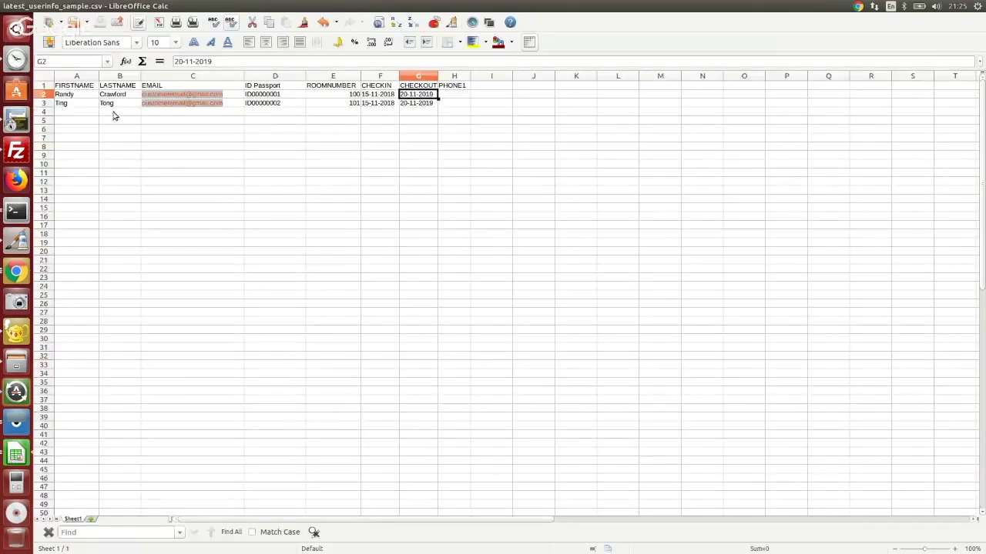
{"action": "key", "text": "alt+Tab"}
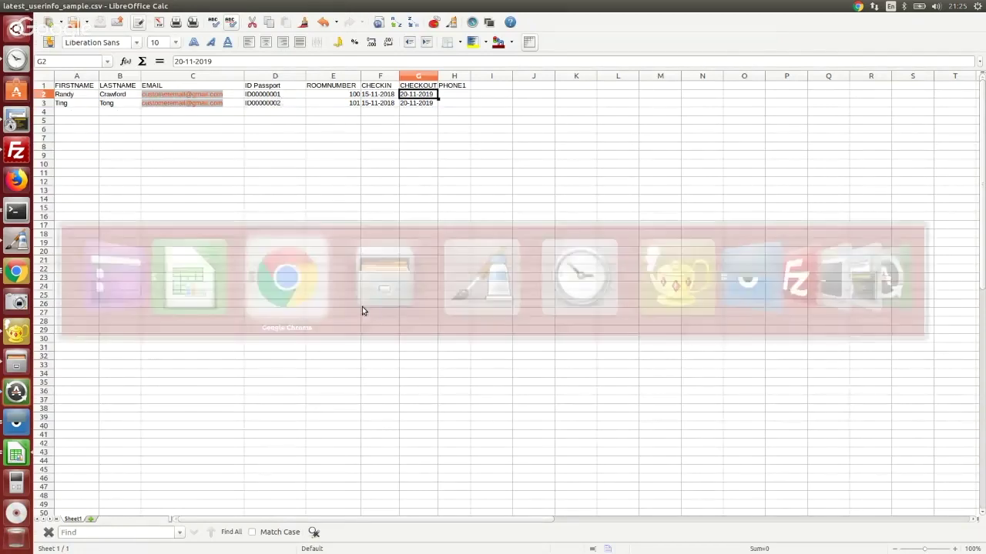
{"action": "left_click", "coordinate": [323, 461]}
{"action": "left_click", "coordinate": [453, 414]}
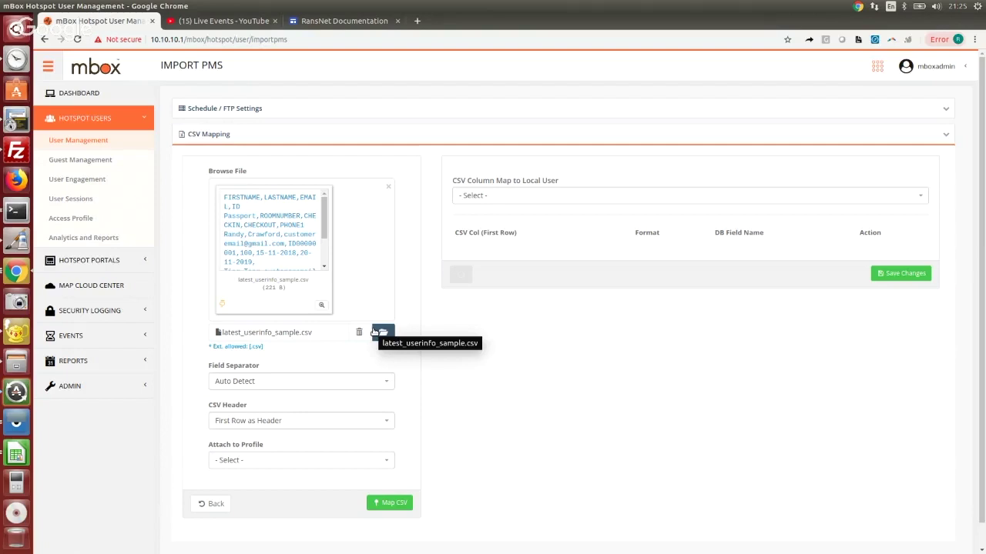
{"action": "left_click", "coordinate": [387, 502]}
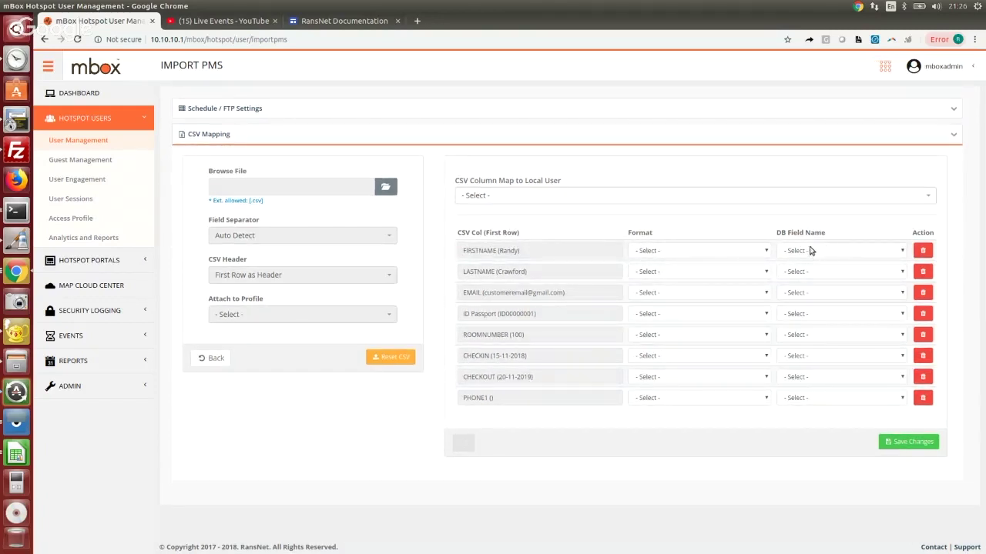
Step: Format FIRSTNAME, LASTNAME and EMAIL as Text, mapping LASTNAME→password and EMAIL→email
{"action": "left_click", "coordinate": [708, 252]}
{"action": "left_click", "coordinate": [697, 279]}
{"action": "left_click", "coordinate": [684, 272]}
{"action": "left_click", "coordinate": [682, 292]}
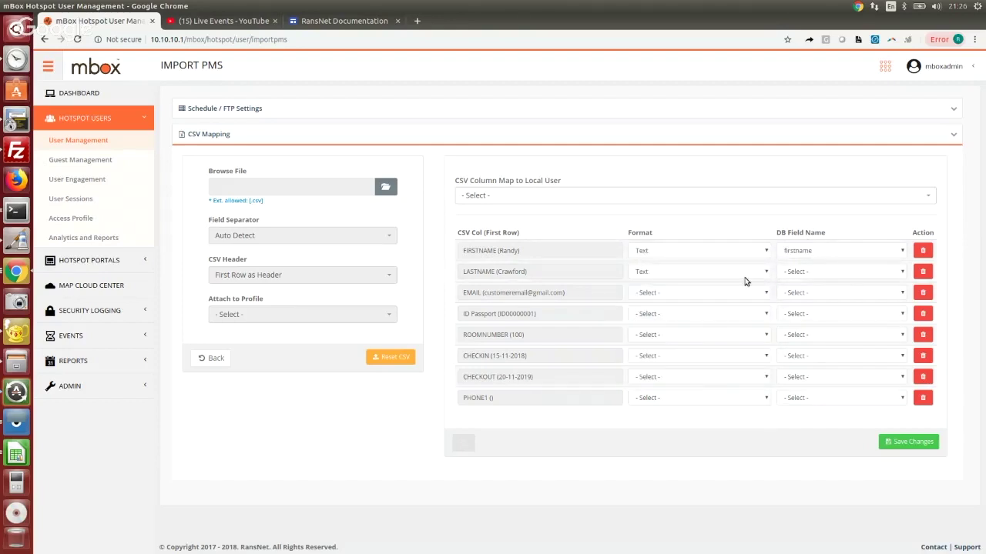
{"action": "left_click", "coordinate": [806, 279]}
{"action": "left_click", "coordinate": [808, 282]}
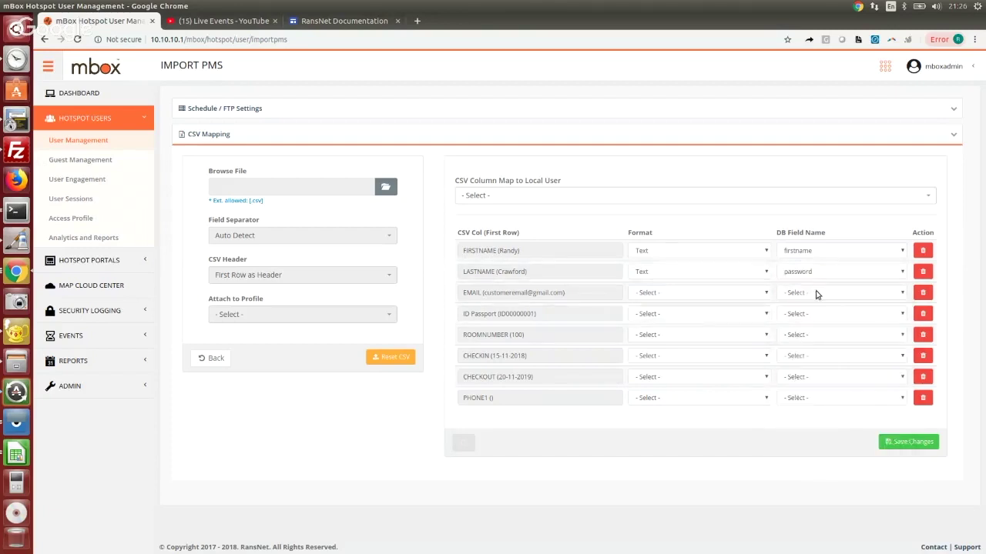
{"action": "left_click", "coordinate": [716, 293]}
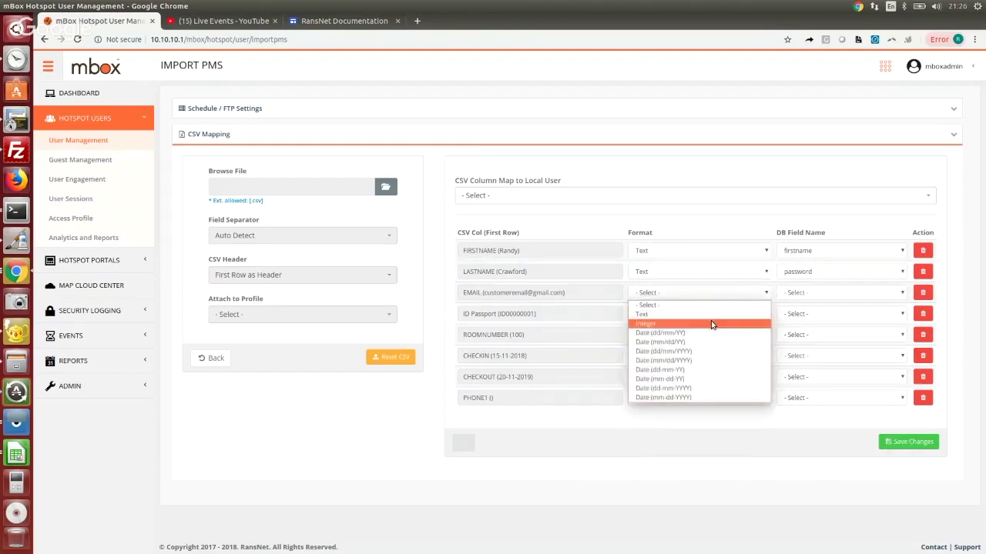
{"action": "left_click", "coordinate": [710, 315]}
{"action": "left_click", "coordinate": [803, 293]}
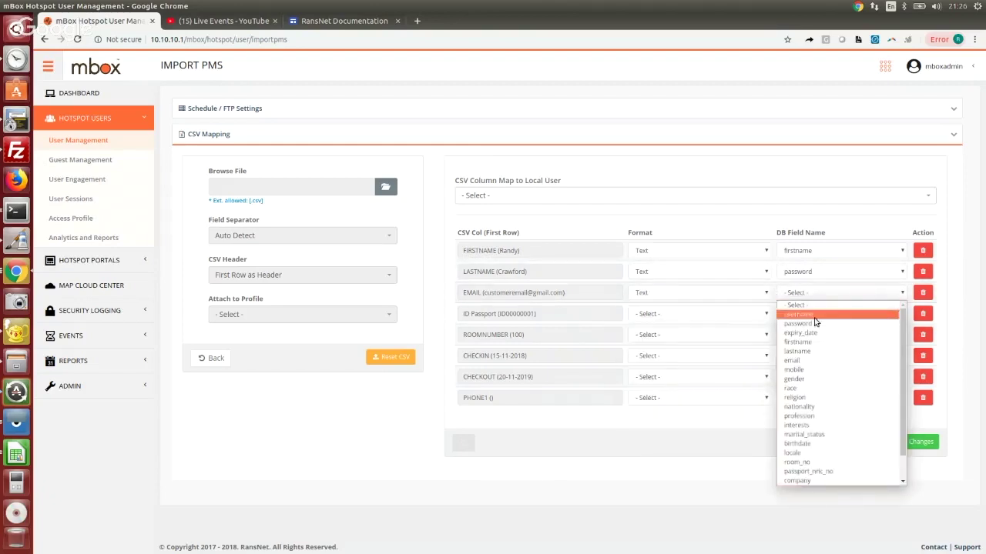
{"action": "left_click", "coordinate": [836, 361]}
Step: Map ID Passport→passport_nric_no, ROOMNUMBER as Integer→username, and remove the CHECKIN row
{"action": "left_click", "coordinate": [839, 314]}
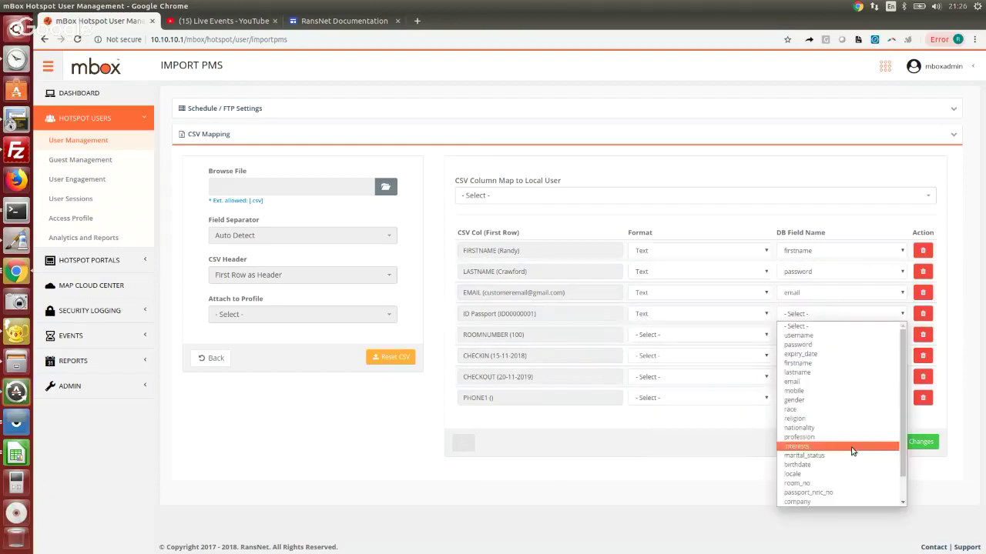
{"action": "left_click", "coordinate": [860, 497]}
{"action": "left_click", "coordinate": [677, 336]}
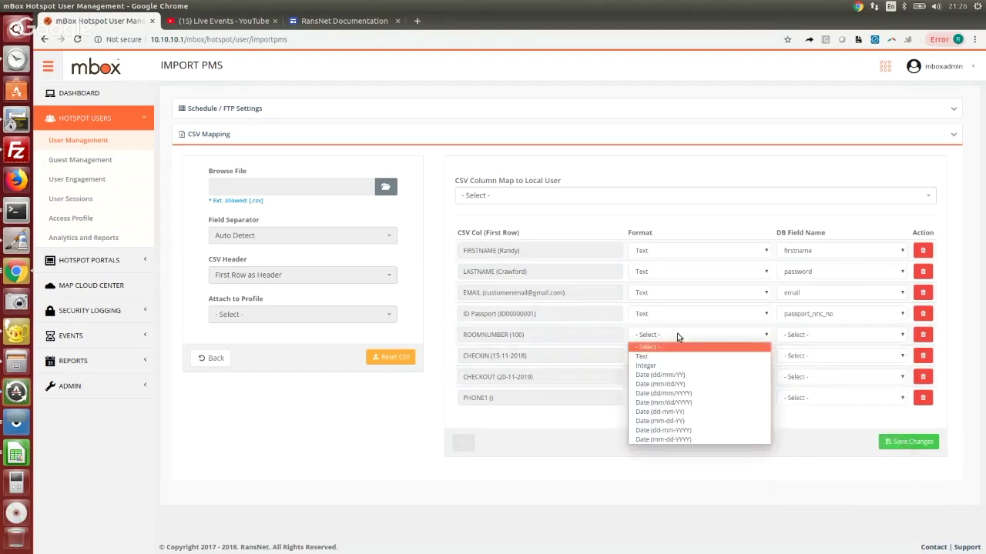
{"action": "left_click", "coordinate": [670, 365]}
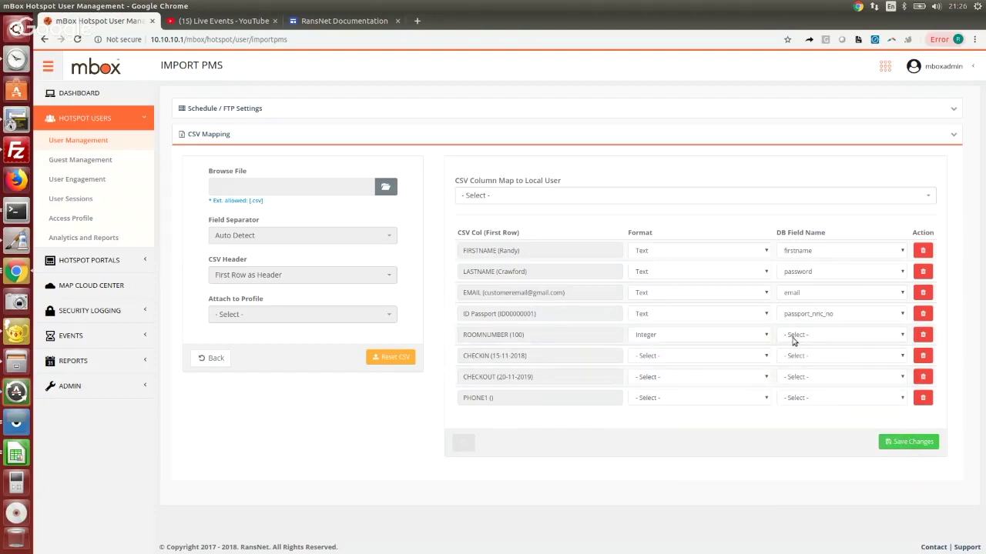
{"action": "left_click", "coordinate": [793, 342]}
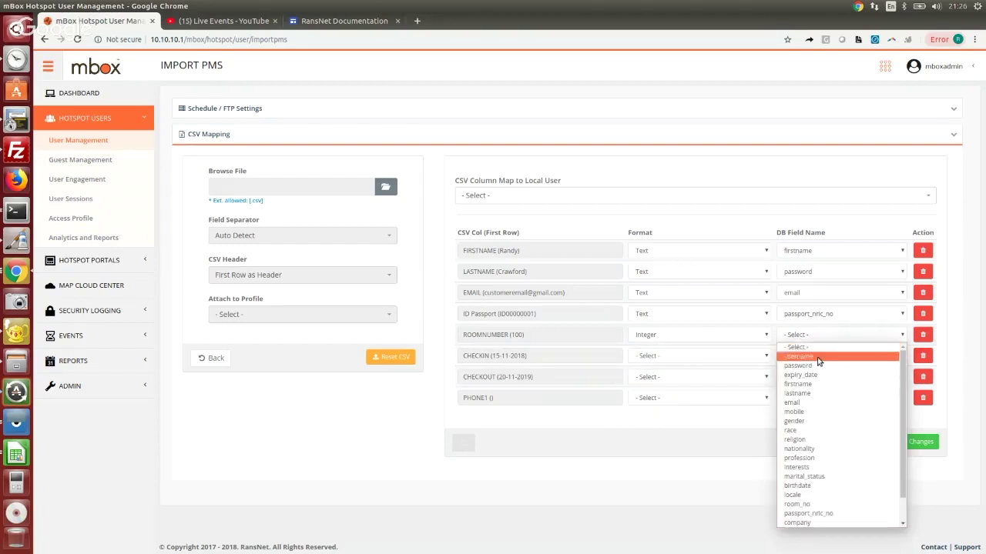
{"action": "left_click", "coordinate": [819, 360]}
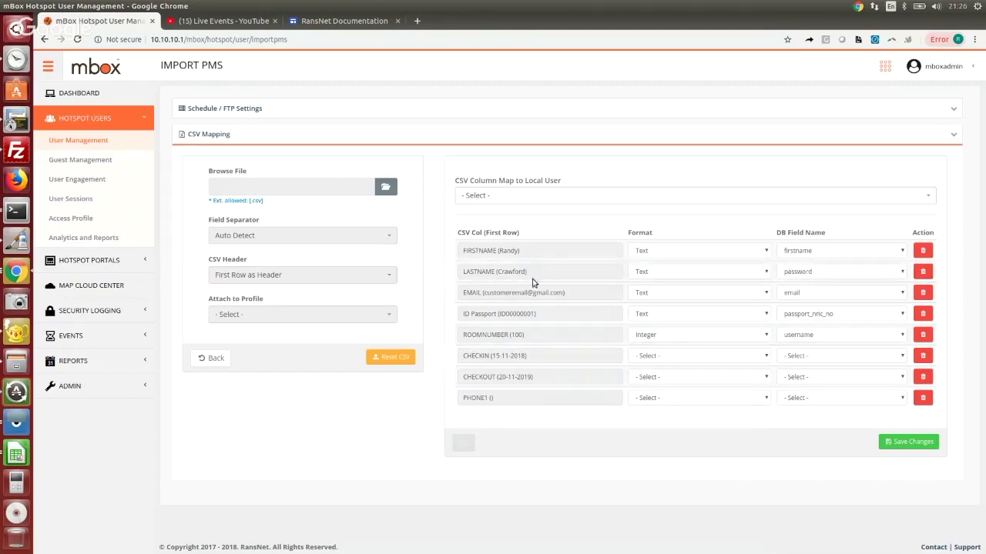
{"action": "left_click", "coordinate": [923, 355]}
Step: Set CHECKOUT to Date (dd-mm-YYYY) format mapped to expiry_date
{"action": "left_click", "coordinate": [703, 359]}
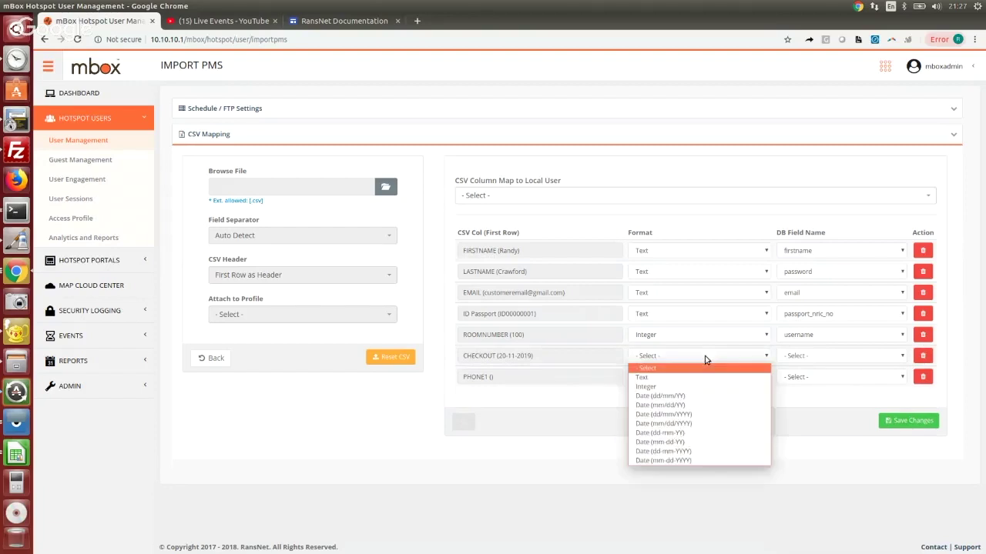
{"action": "left_click", "coordinate": [617, 359]}
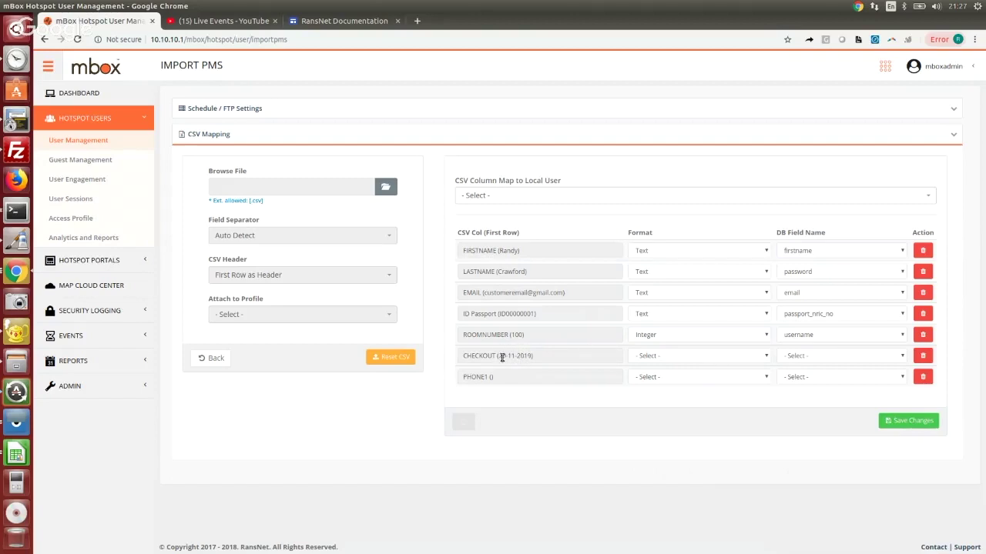
{"action": "left_click_drag", "start_coordinate": [502, 357], "coordinate": [532, 358]}
{"action": "left_click", "coordinate": [645, 358]}
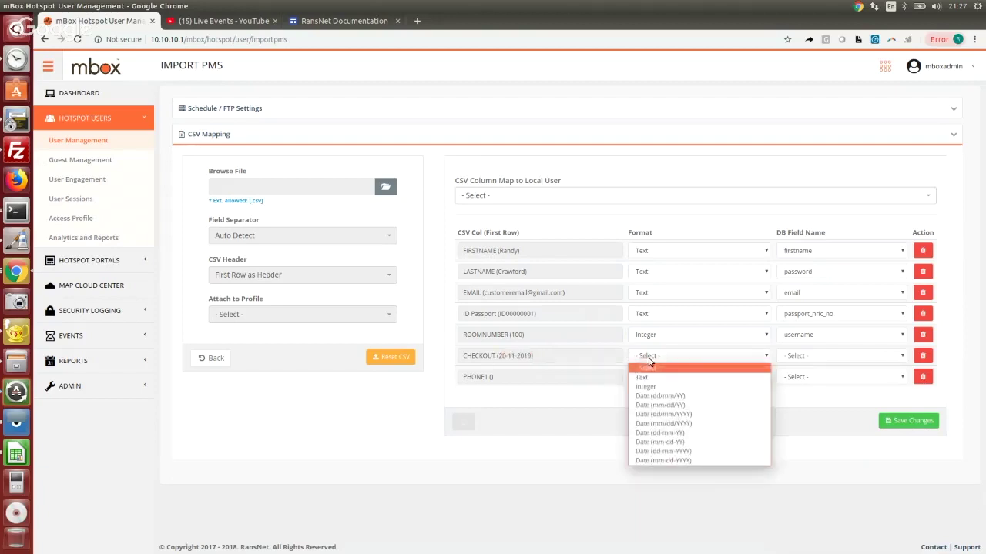
{"action": "left_click", "coordinate": [686, 451]}
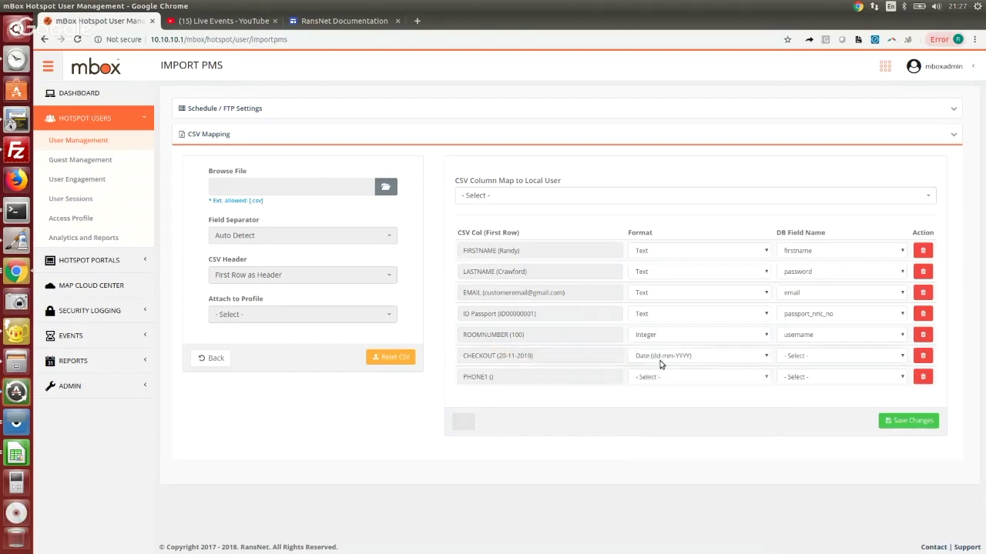
{"action": "left_click", "coordinate": [839, 355]}
{"action": "scroll", "coordinate": [838, 431], "scroll_direction": "down", "scroll_amount": 2}
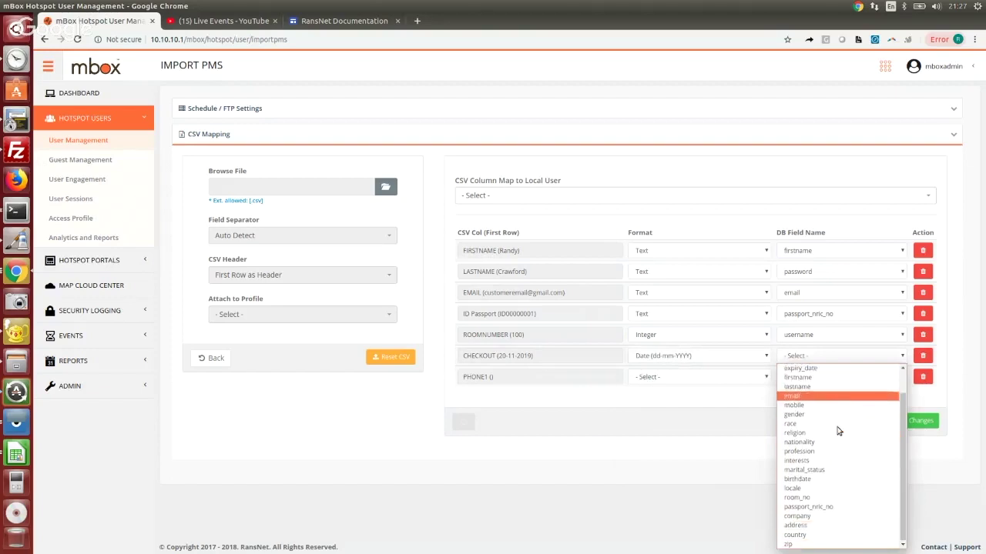
{"action": "scroll", "coordinate": [838, 416], "scroll_direction": "up", "scroll_amount": 2}
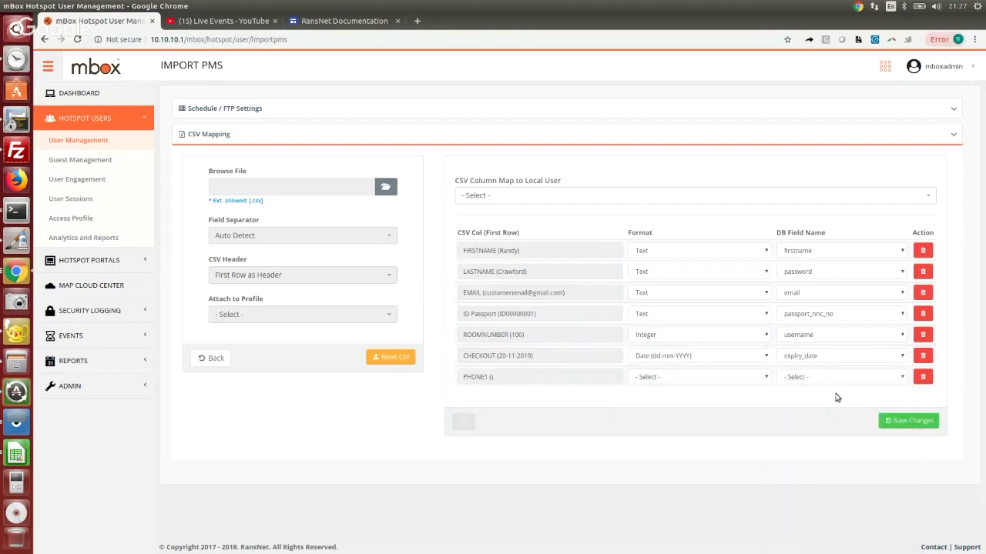
Step: Remove the PHONE1 row, save the column mapping, and expand Schedule / FTP Settings
{"action": "left_click", "coordinate": [923, 377]}
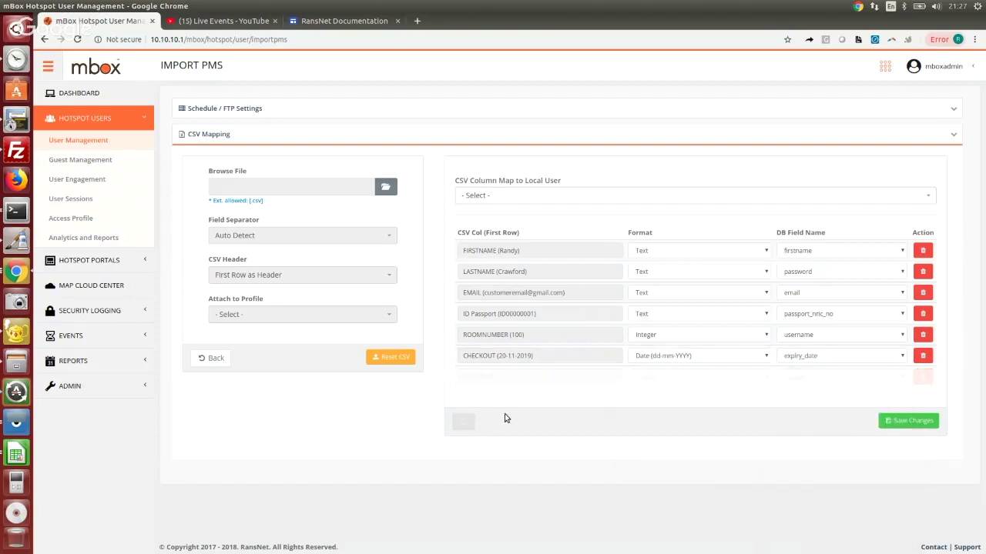
{"action": "left_click", "coordinate": [900, 400]}
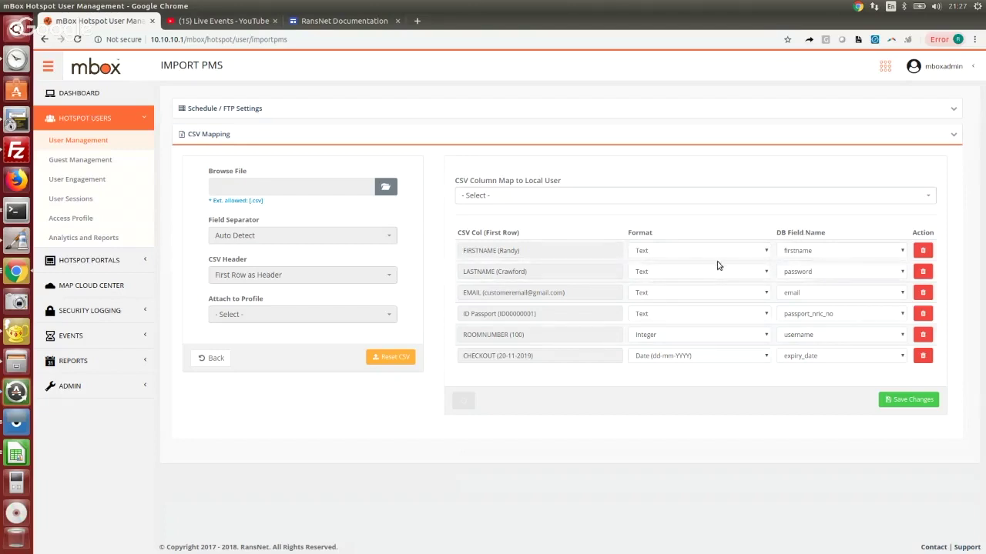
{"action": "left_click", "coordinate": [902, 396]}
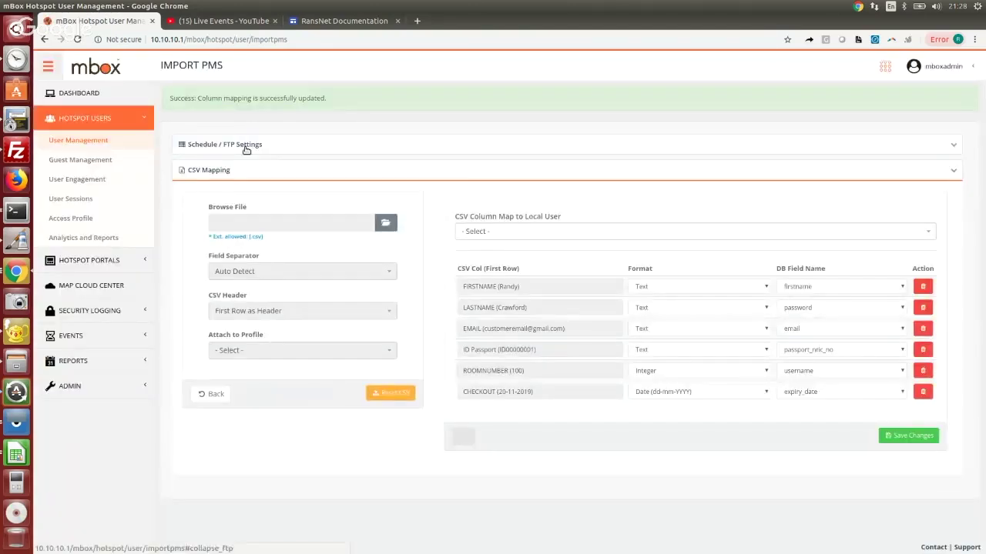
{"action": "left_click", "coordinate": [244, 147]}
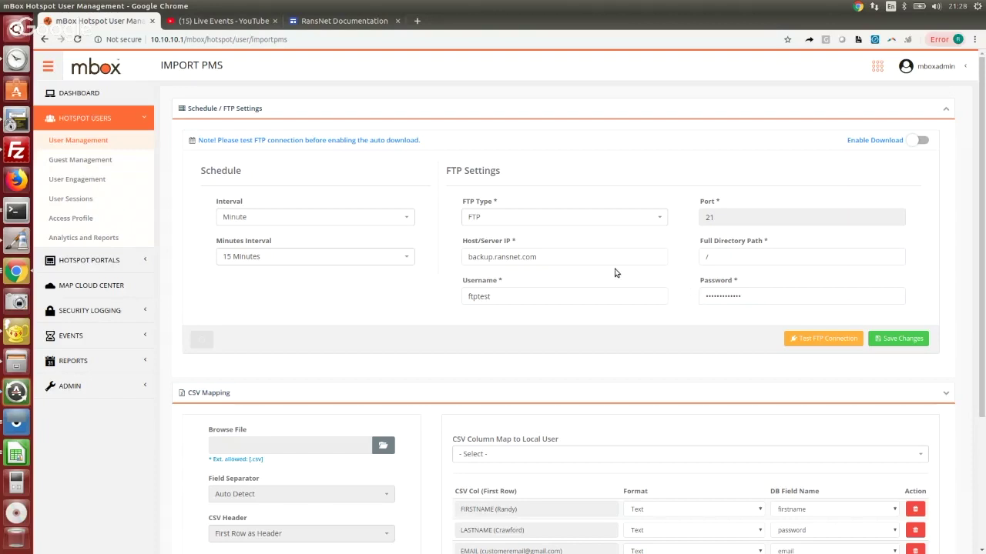
Step: Keep the 15 Minutes interval, pass Test FTP Connection, switch on Enable Download, and save
{"action": "left_click", "coordinate": [394, 255]}
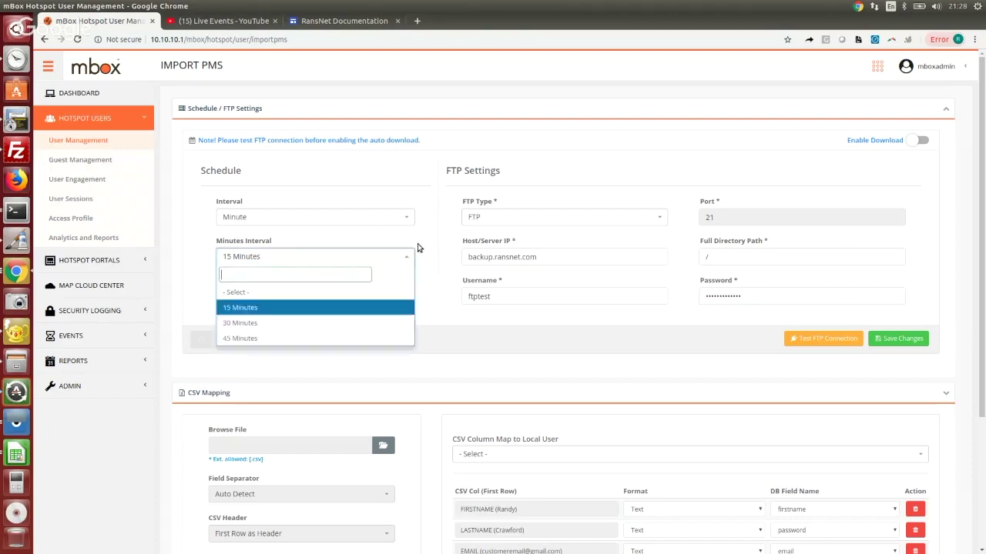
{"action": "left_click", "coordinate": [420, 246]}
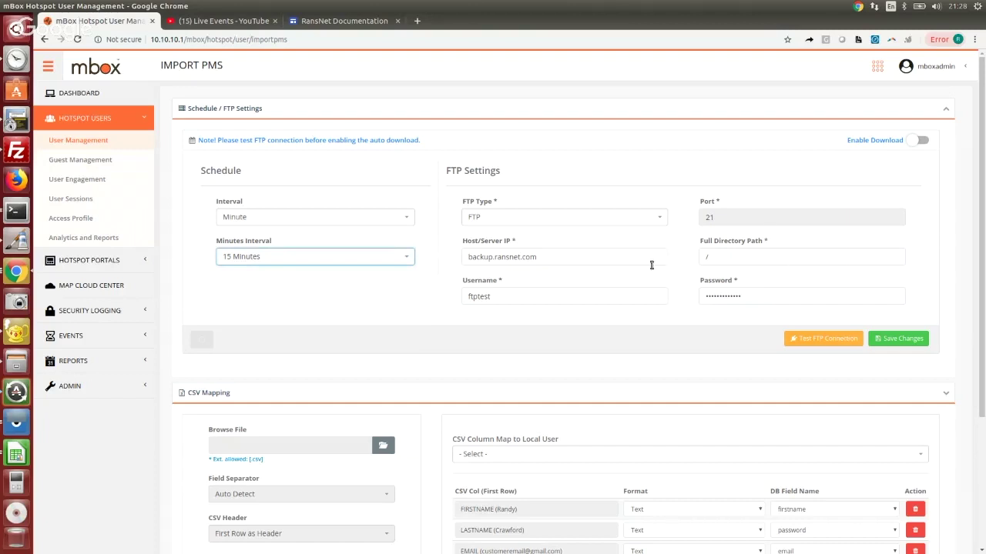
{"action": "left_click", "coordinate": [816, 340]}
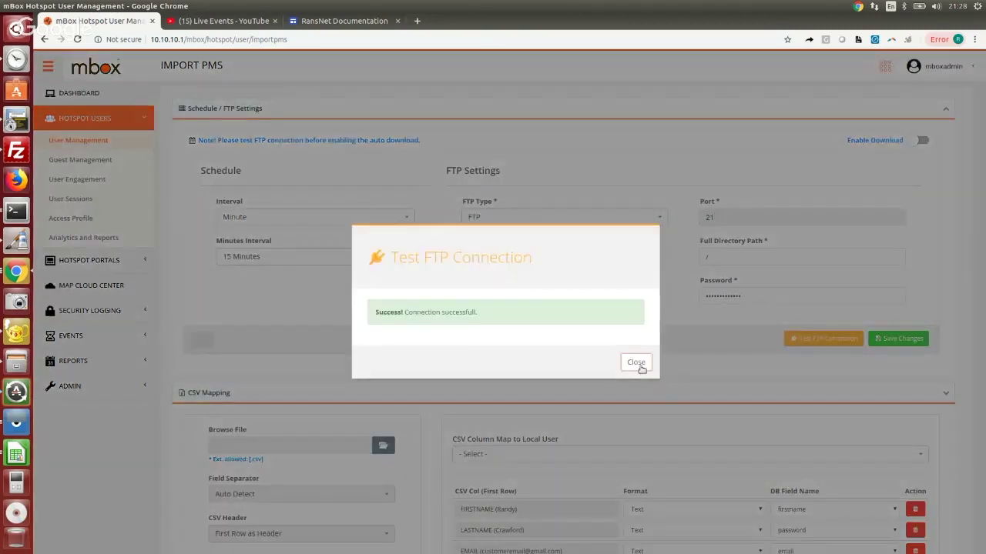
{"action": "left_click", "coordinate": [640, 367]}
{"action": "left_click", "coordinate": [921, 140]}
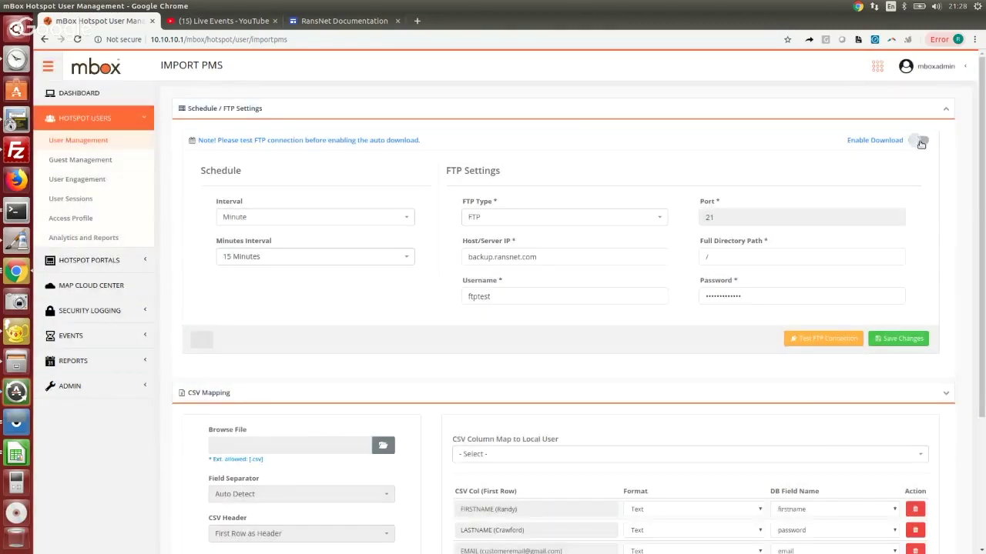
{"action": "left_click", "coordinate": [898, 339]}
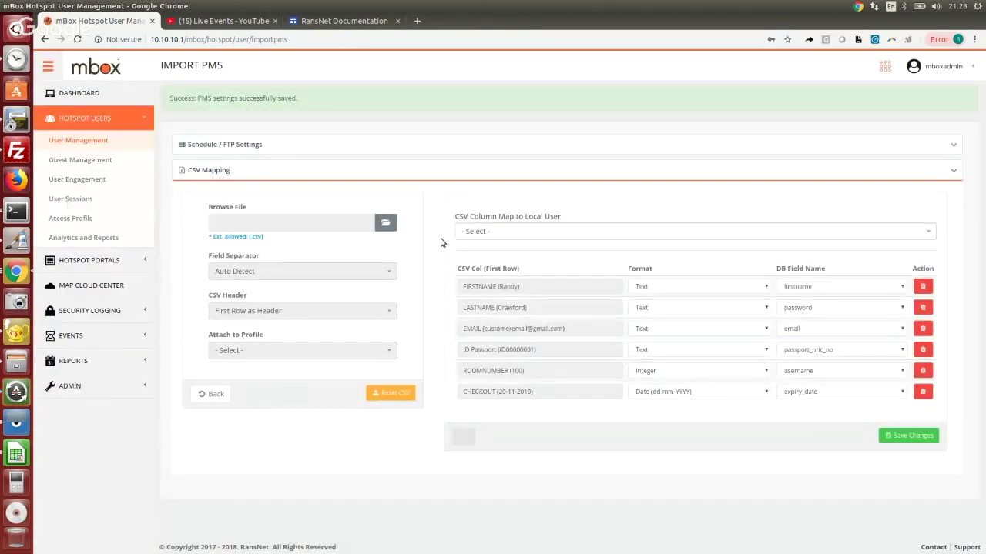
{"action": "left_click", "coordinate": [353, 22]}
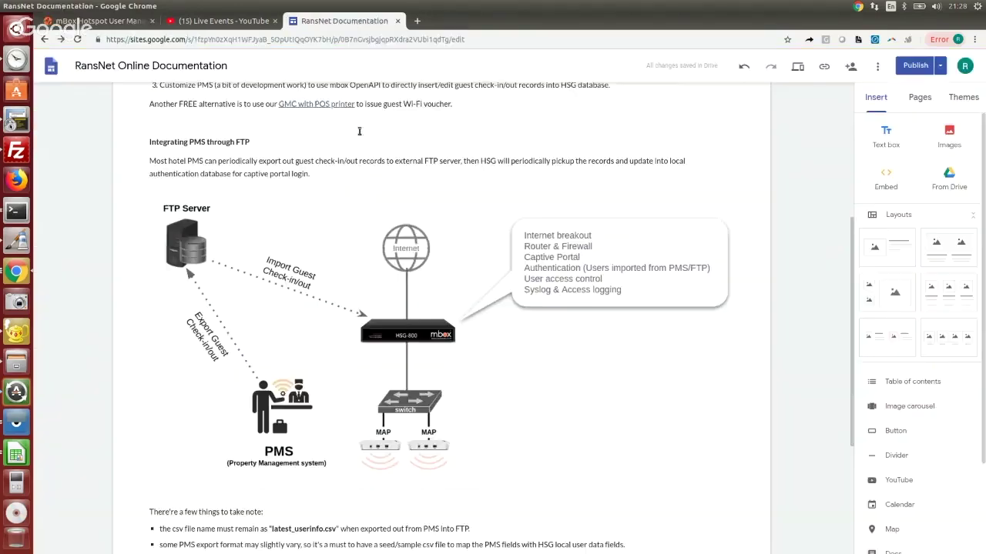
{"action": "scroll", "coordinate": [286, 316], "scroll_direction": "down", "scroll_amount": 2}
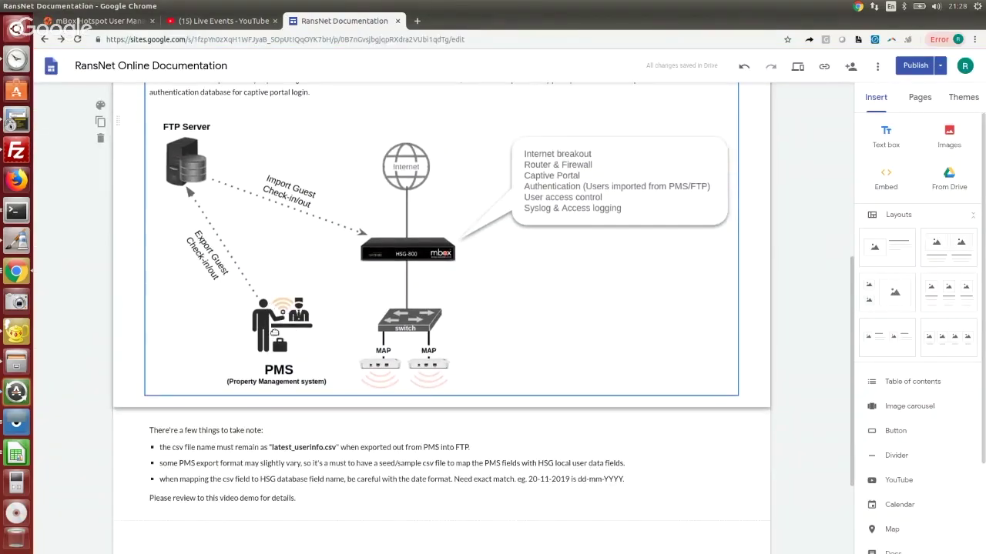
{"action": "left_click_drag", "start_coordinate": [271, 447], "coordinate": [331, 448]}
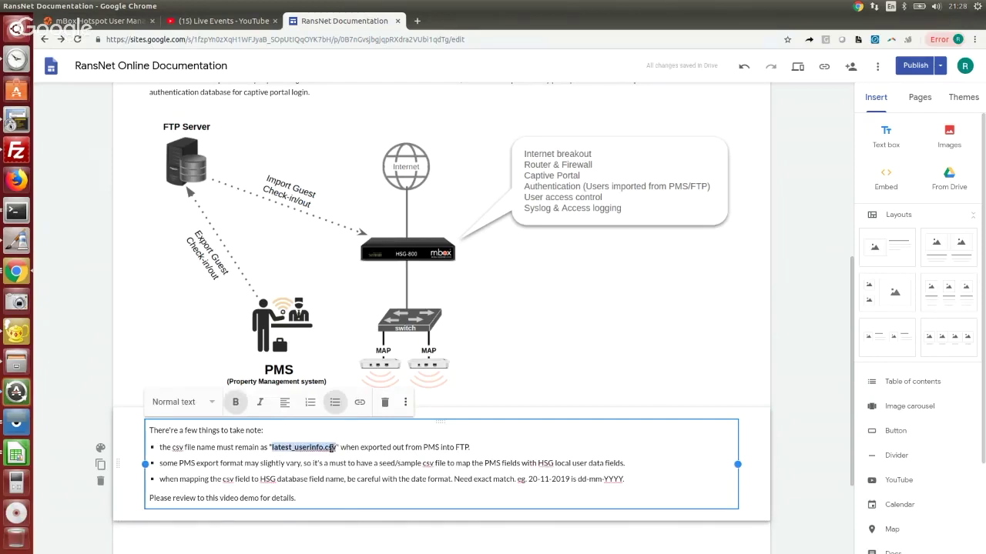
{"action": "double_click", "coordinate": [288, 448]}
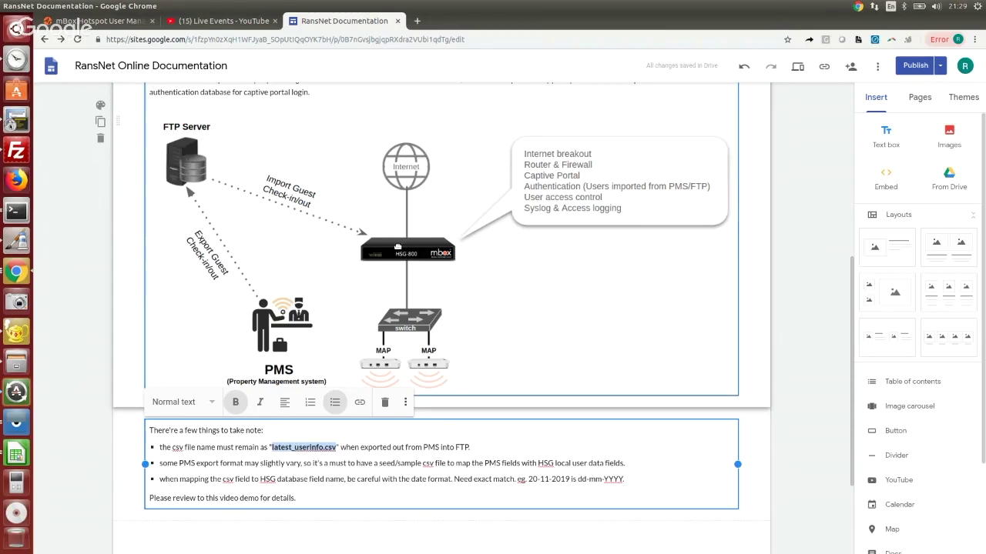
{"action": "key", "text": "ctrl+Tab"}
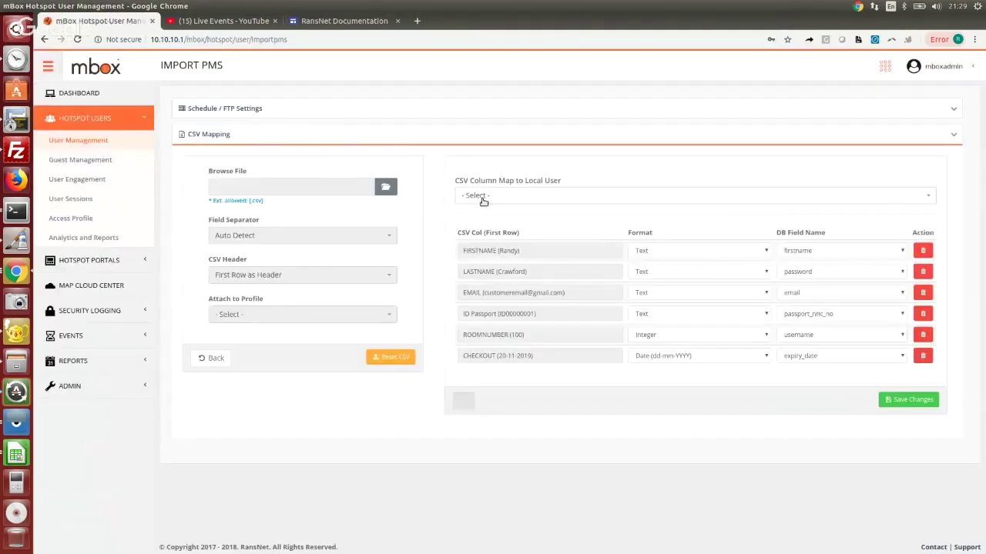
Step: Reload Local Users to see the 18 imported guests and inspect the newest account
{"action": "left_click", "coordinate": [240, 112]}
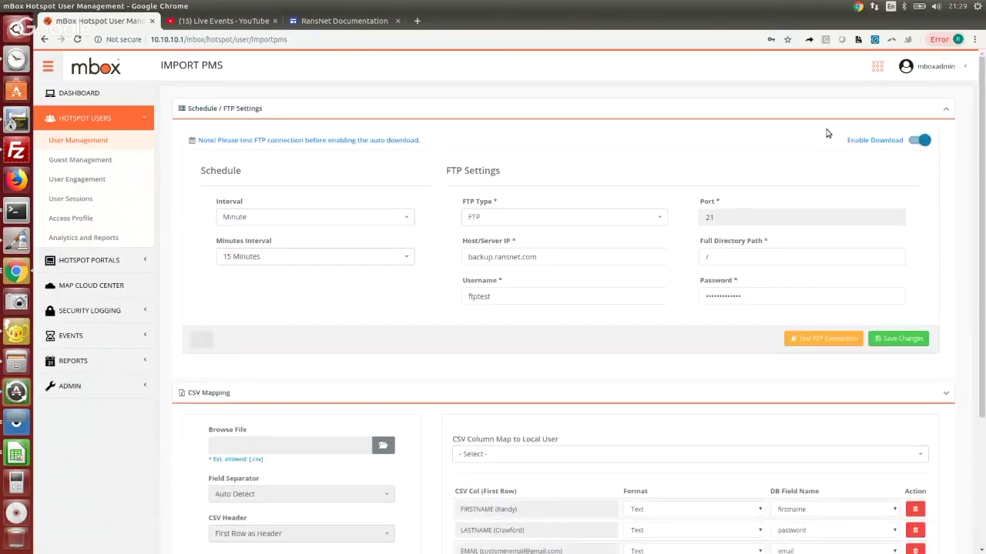
{"action": "left_click", "coordinate": [247, 110]}
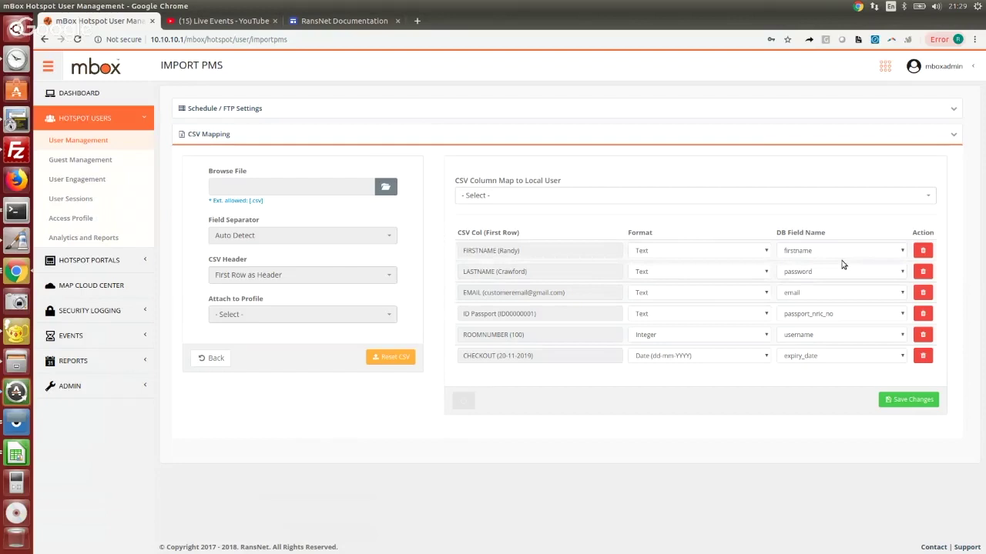
{"action": "left_click", "coordinate": [83, 141]}
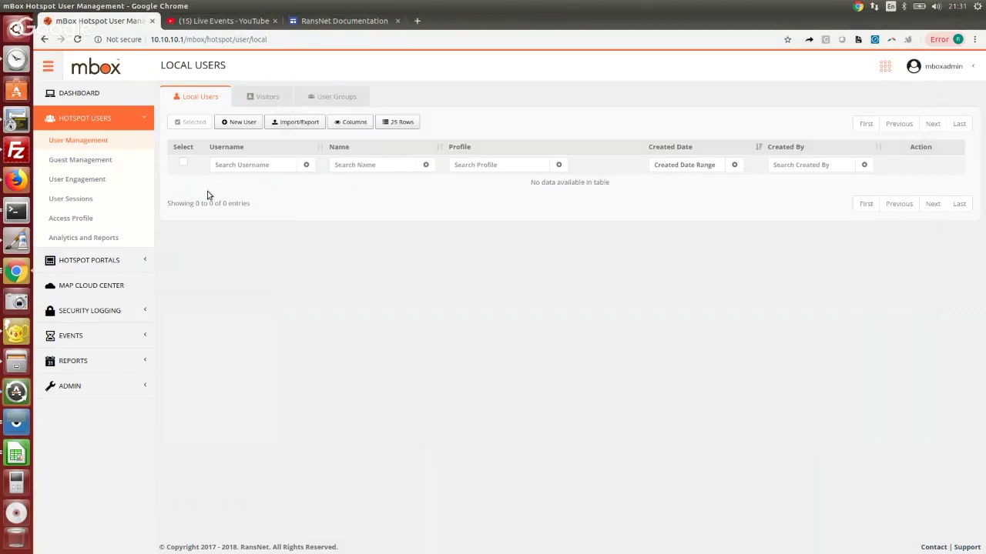
{"action": "left_click", "coordinate": [99, 144]}
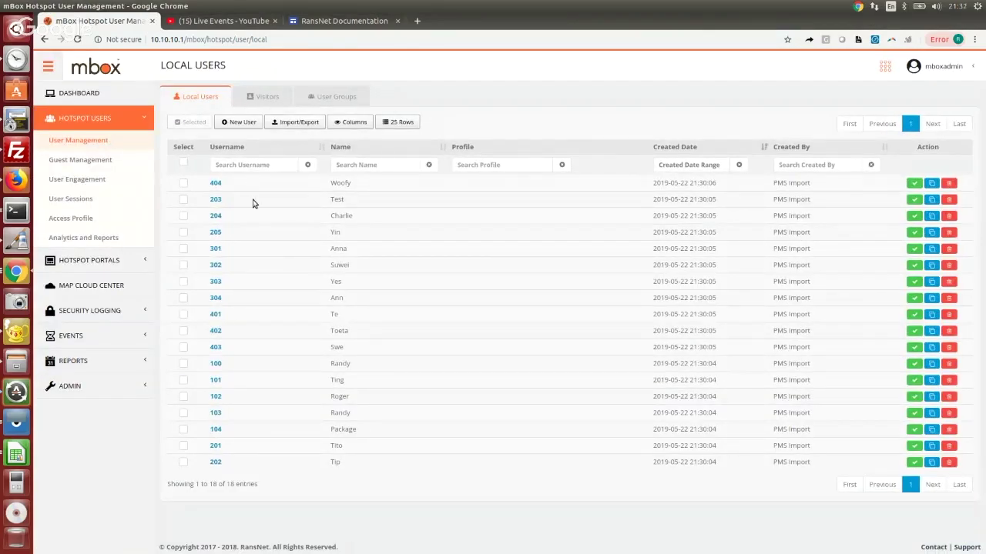
{"action": "left_click", "coordinate": [216, 186]}
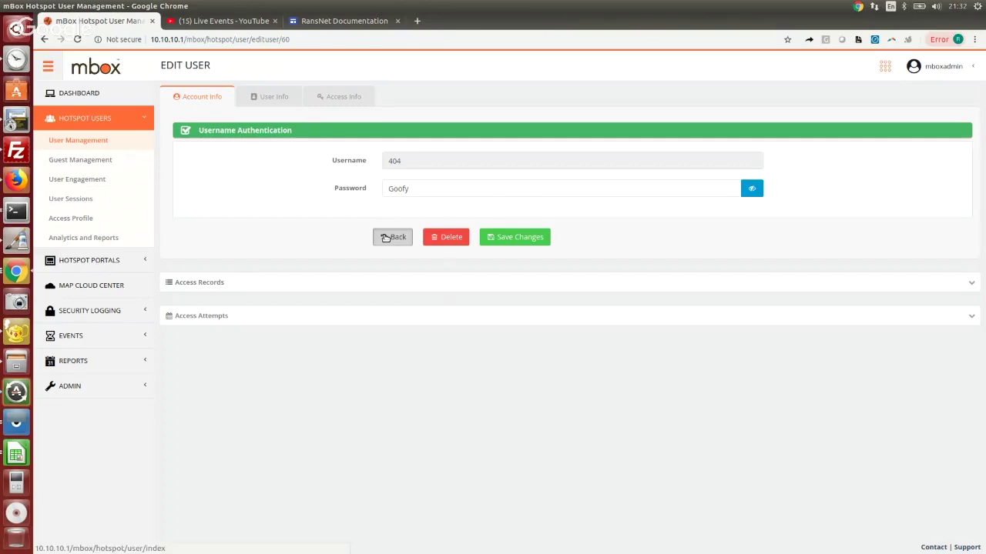
{"action": "left_click", "coordinate": [392, 237]}
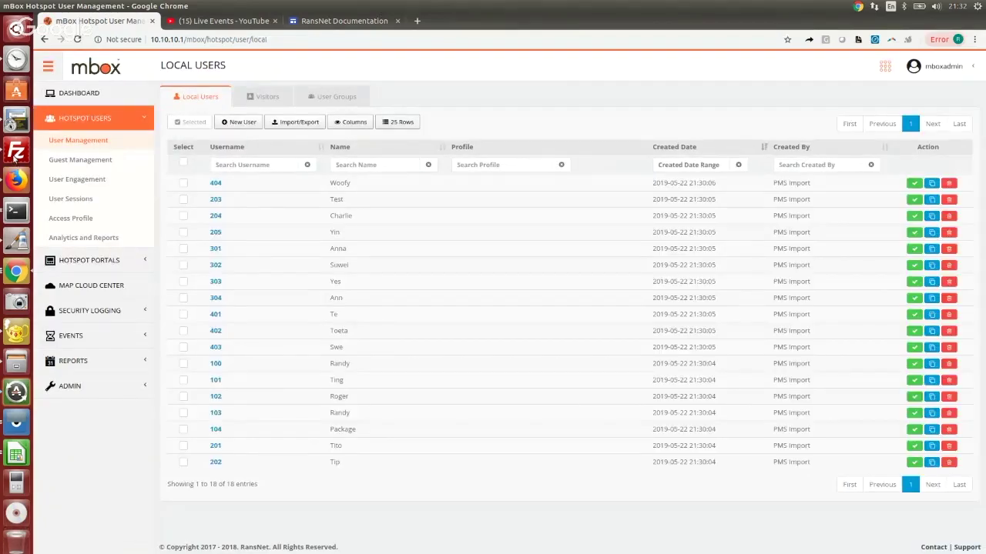
Step: Re-download latest_userinfo.csv via FileZilla, overwriting the local copy, and view it in Calc
{"action": "left_click", "coordinate": [16, 152]}
{"action": "right_click", "coordinate": [443, 182]}
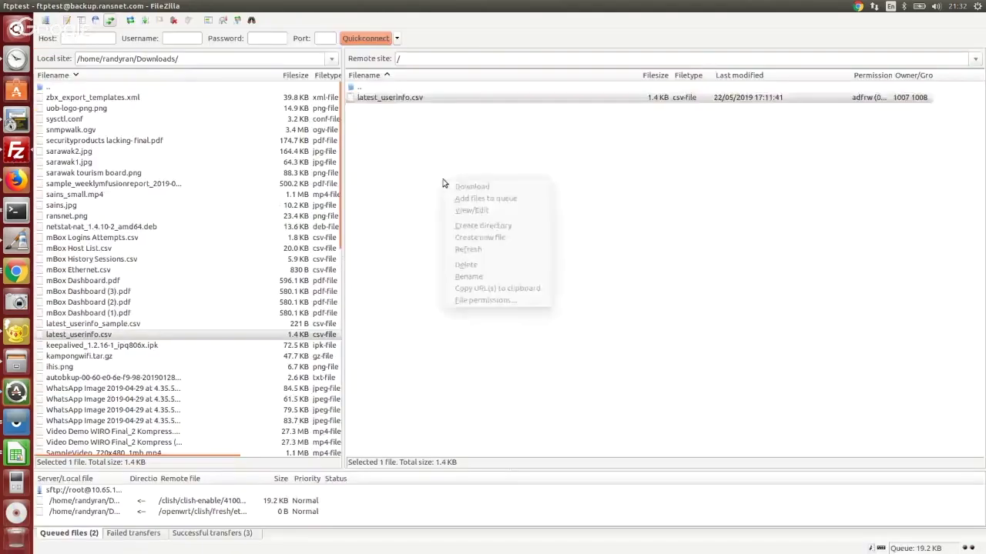
{"action": "left_click", "coordinate": [507, 250]}
{"action": "left_click_drag", "start_coordinate": [405, 99], "coordinate": [203, 158]}
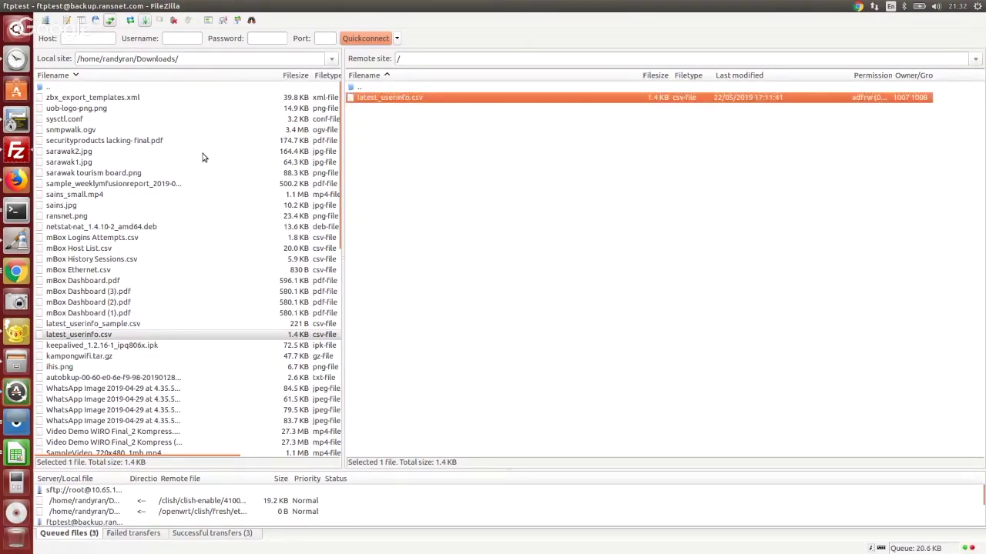
{"action": "left_click", "coordinate": [478, 385]}
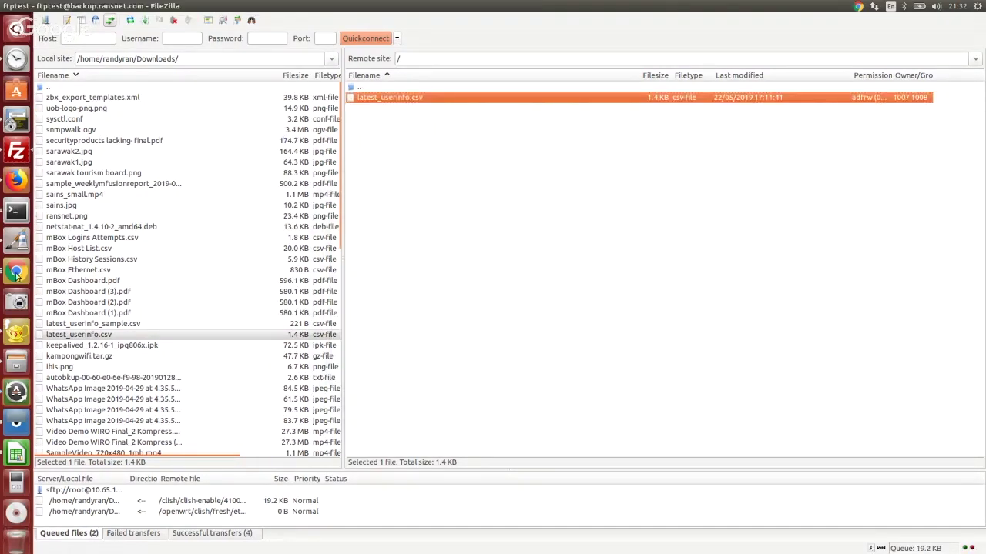
{"action": "left_click", "coordinate": [16, 394]}
{"action": "double_click", "coordinate": [509, 315]}
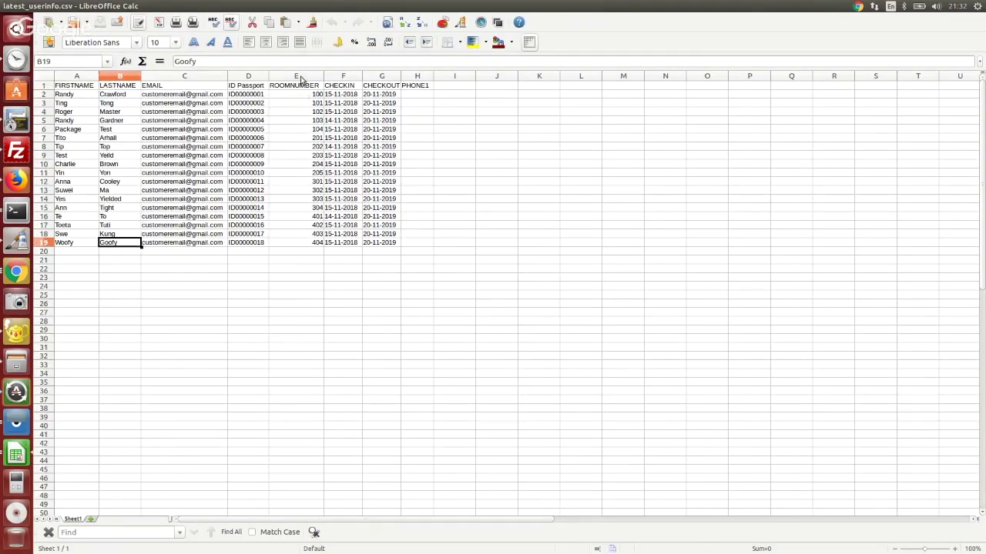
{"action": "left_click", "coordinate": [44, 94]}
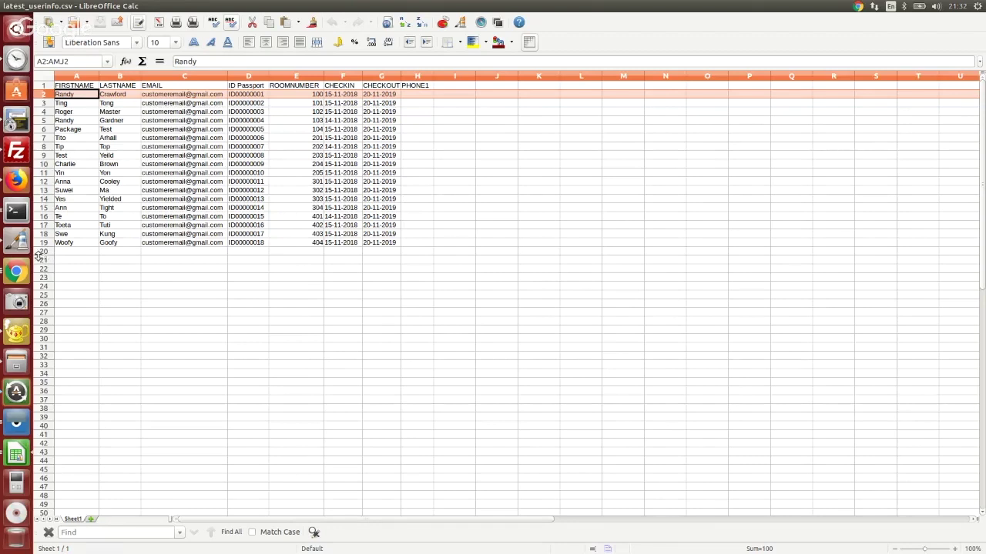
Step: Open user 404's account in mBox and reveal its password
{"action": "left_click", "coordinate": [16, 271]}
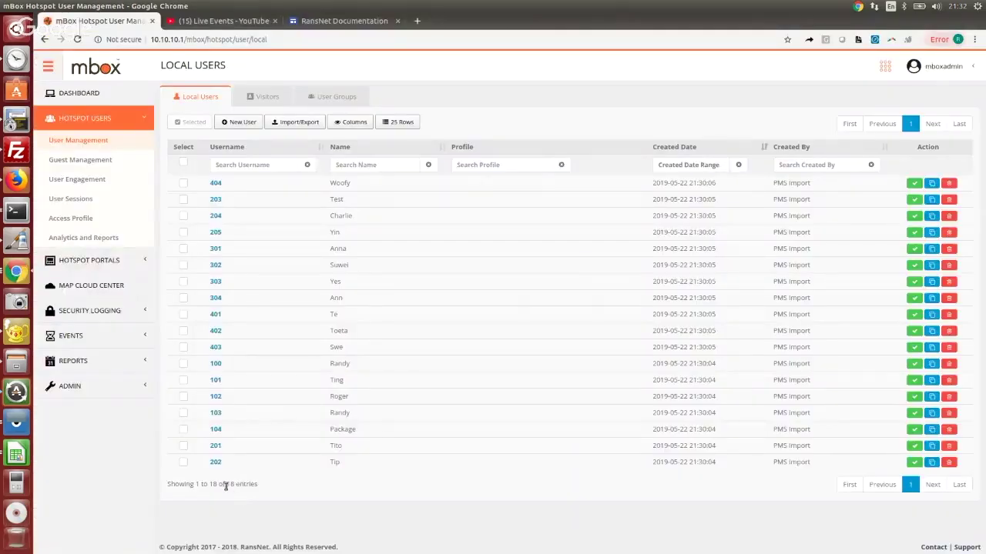
{"action": "left_click", "coordinate": [216, 185]}
{"action": "left_click", "coordinate": [743, 191]}
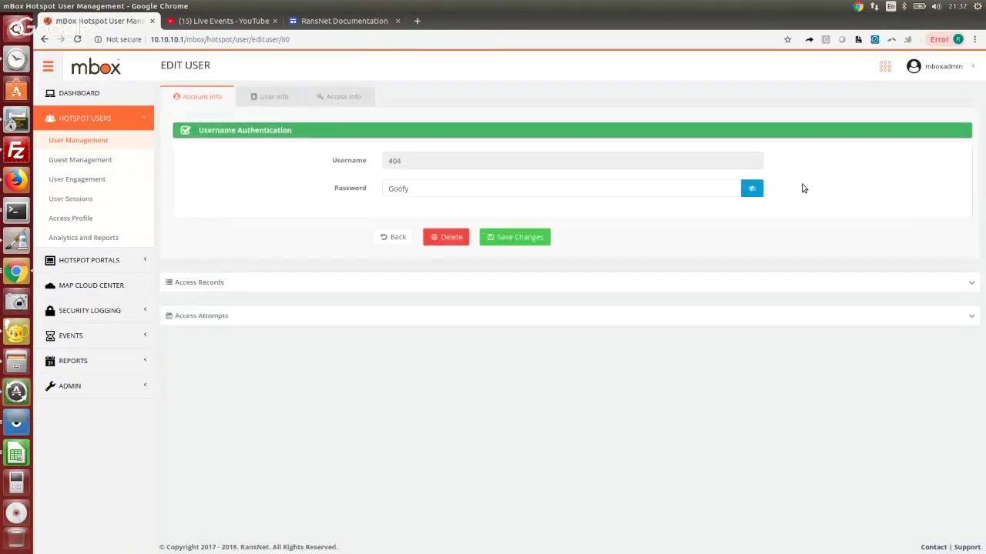
Step: In the Vysor phone browser, load 'time' to trigger the captive portal
{"action": "left_click", "coordinate": [17, 536]}
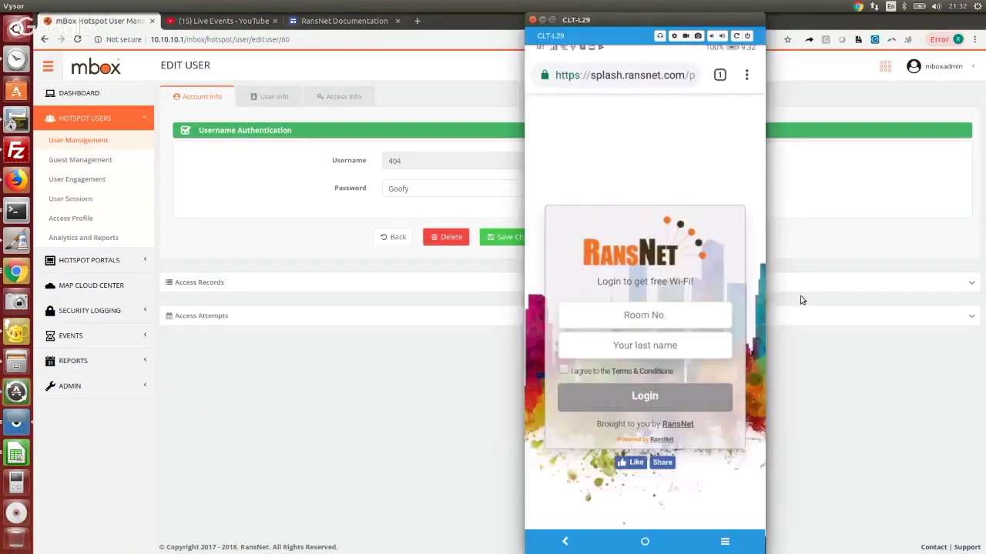
{"action": "type", "text": "time.com"}
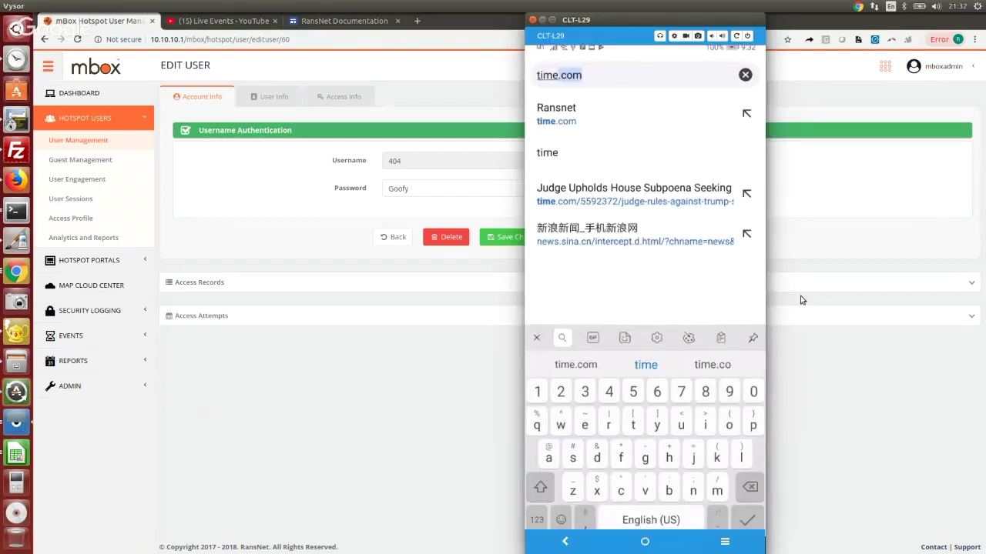
{"action": "key", "text": "Return"}
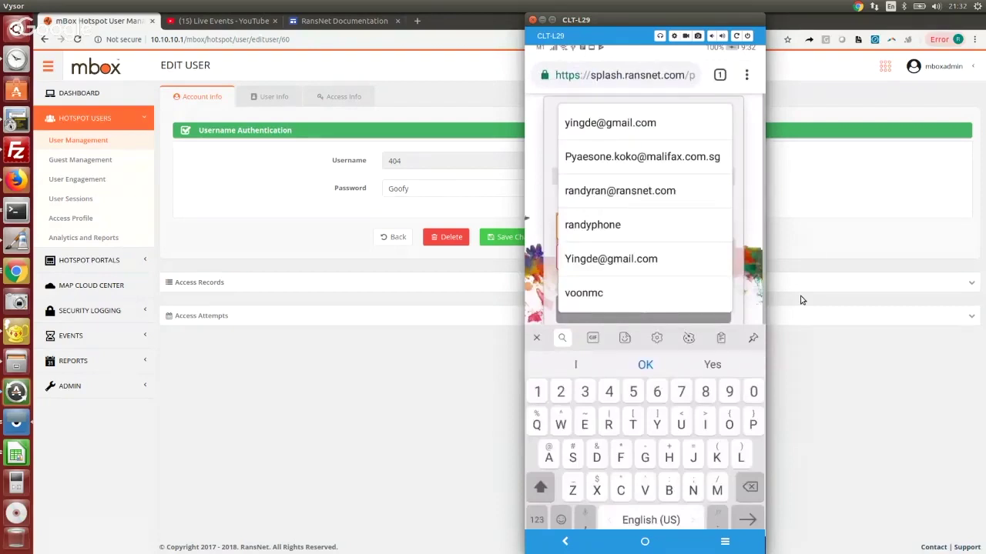
Step: Log in as room 404 with the guest's last name, accepting Terms, then view Online Sessions
{"action": "type", "text": "404"}
{"action": "key", "text": "Tab"}
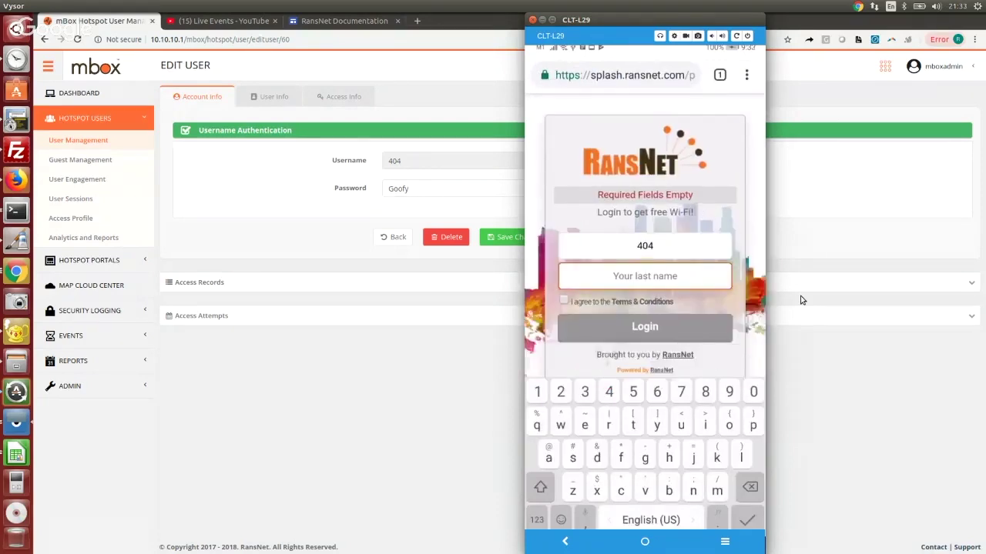
{"action": "type", "text": "G"}
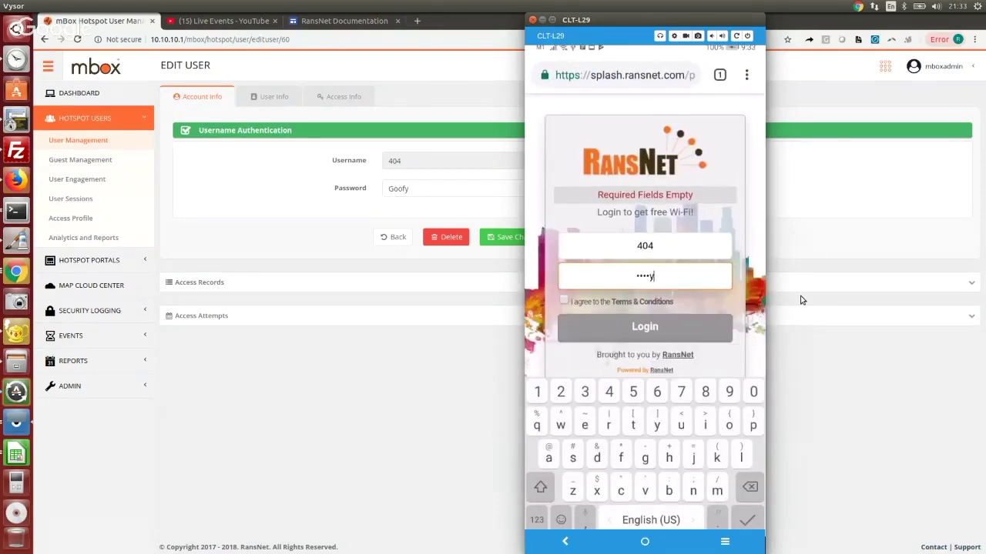
{"action": "key", "text": "Tab"}
{"action": "key", "text": "space"}
{"action": "key", "text": "Return"}
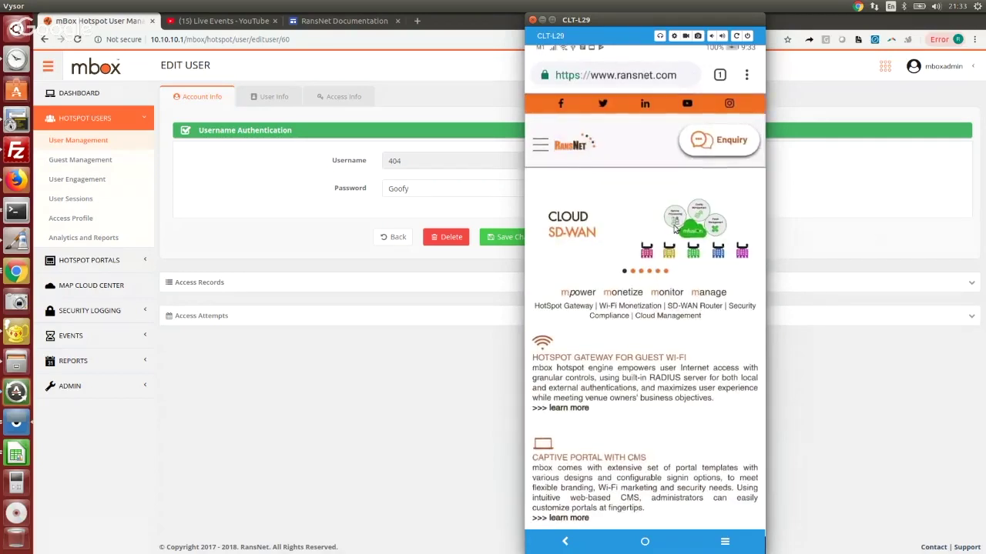
{"action": "left_click", "coordinate": [79, 201]}
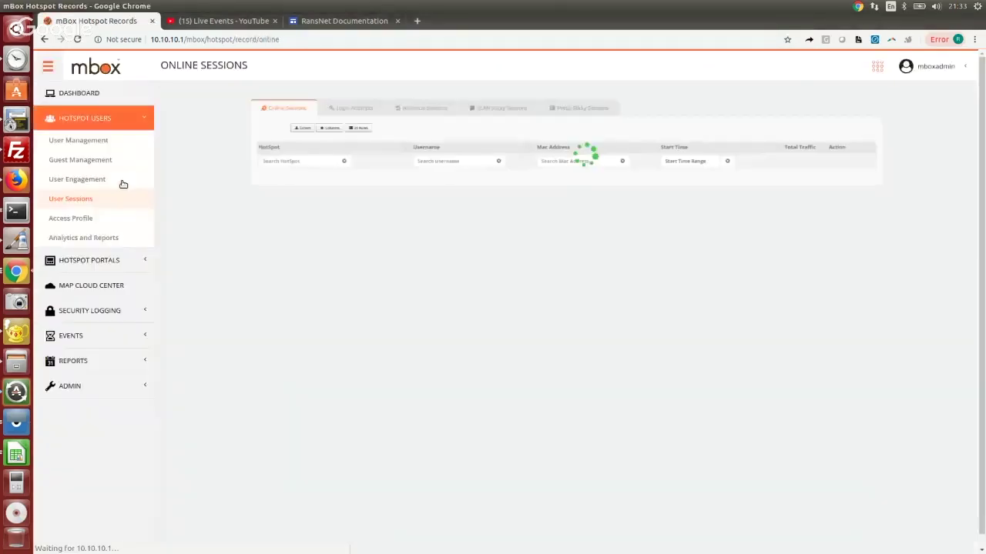
Step: Check room 404's online session, then inspect its imported e-mail and passport in User Info
{"action": "double_click", "coordinate": [377, 184]}
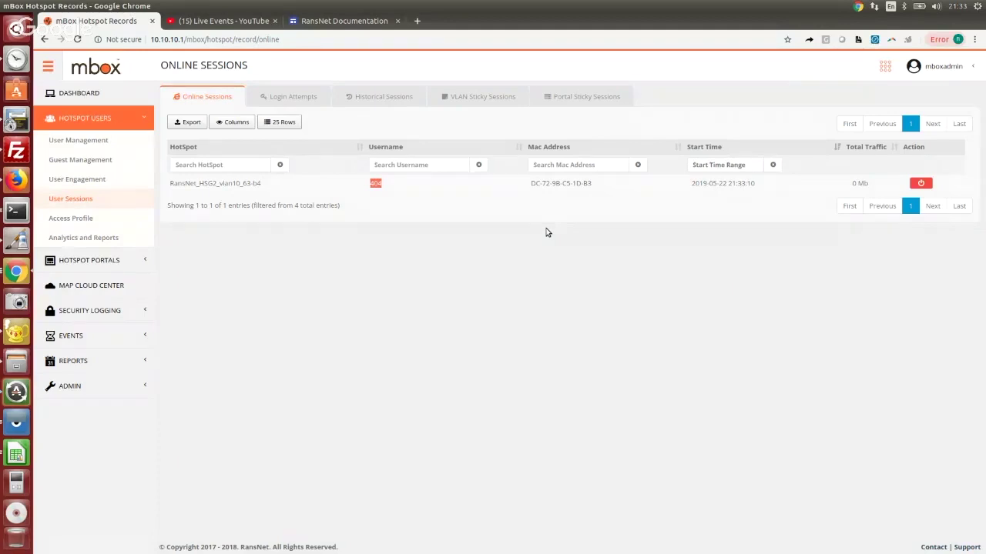
{"action": "left_click", "coordinate": [78, 140]}
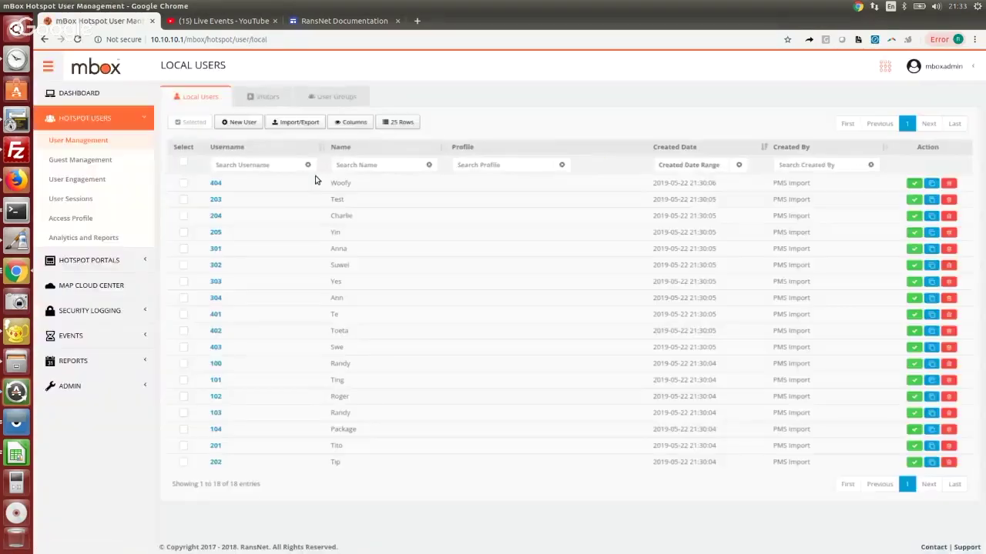
{"action": "left_click", "coordinate": [217, 184]}
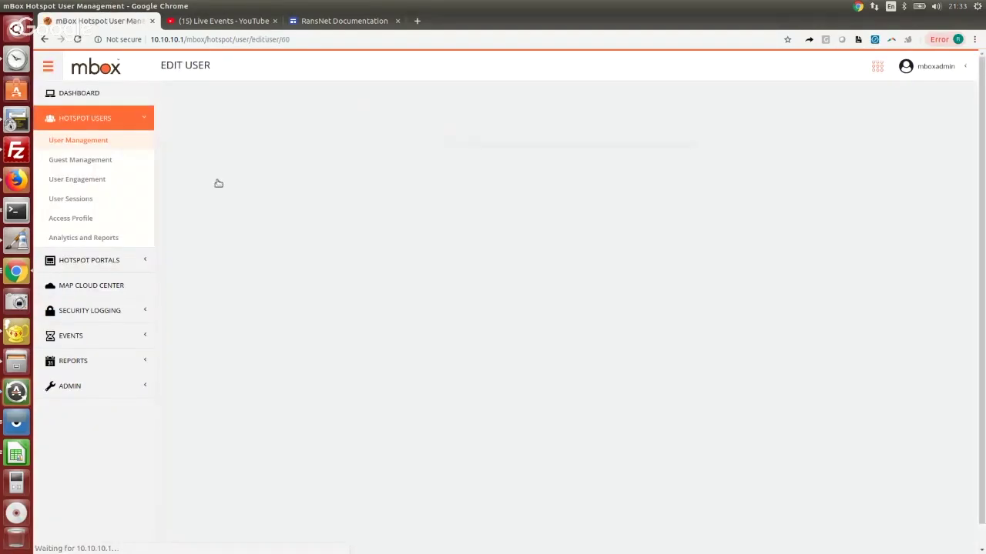
{"action": "left_click", "coordinate": [264, 99]}
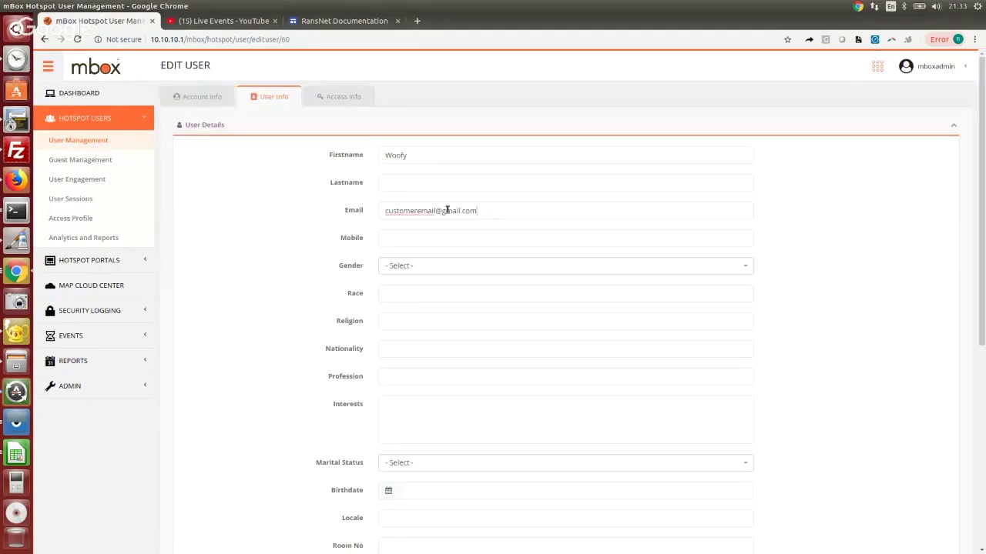
{"action": "triple_click", "coordinate": [447, 210]}
{"action": "left_click", "coordinate": [266, 223]}
{"action": "scroll", "coordinate": [412, 352], "scroll_direction": "down", "scroll_amount": 4}
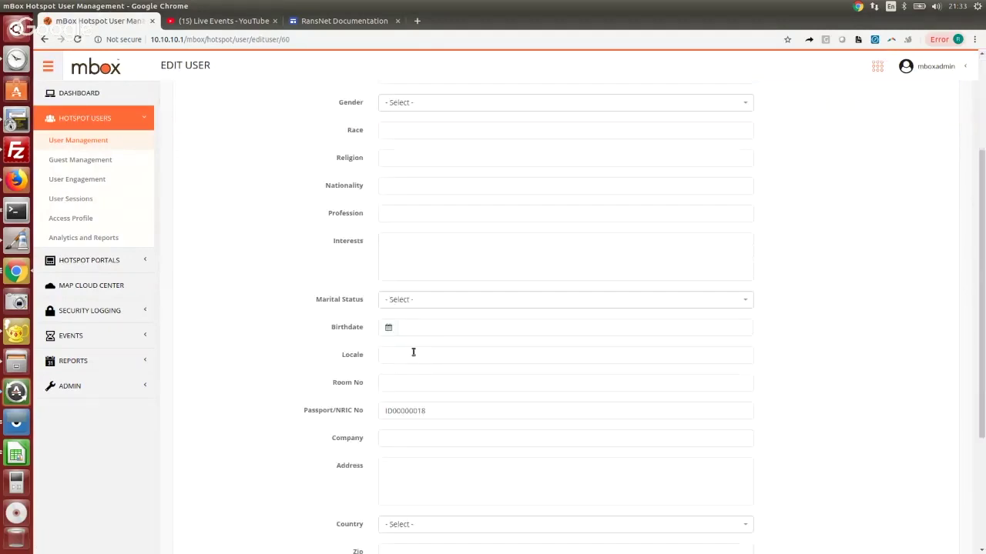
{"action": "double_click", "coordinate": [412, 411]}
{"action": "left_click", "coordinate": [78, 141]}
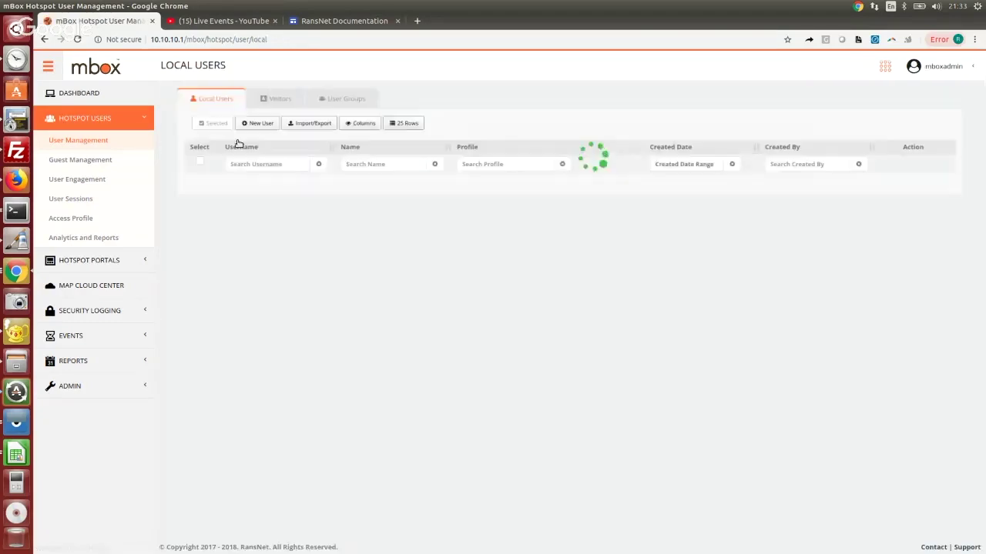